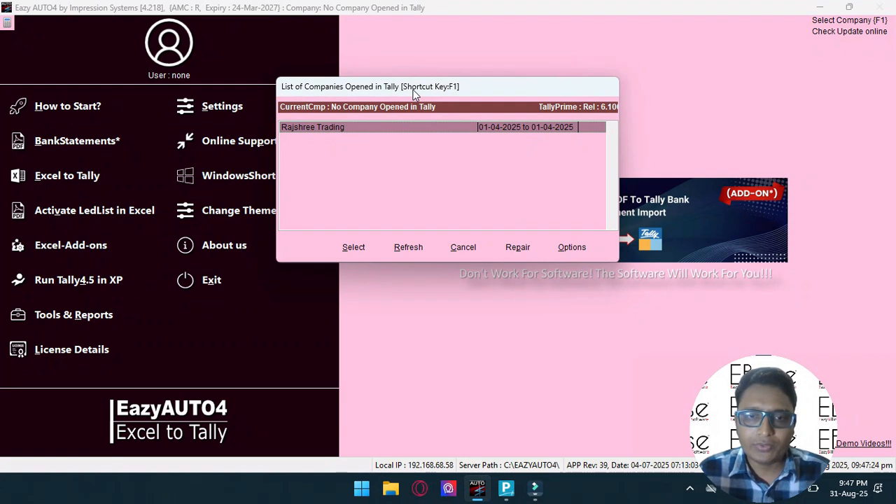
Select Rajshree Trading from the list of companies opened in Tally as the working company
click(505, 488)
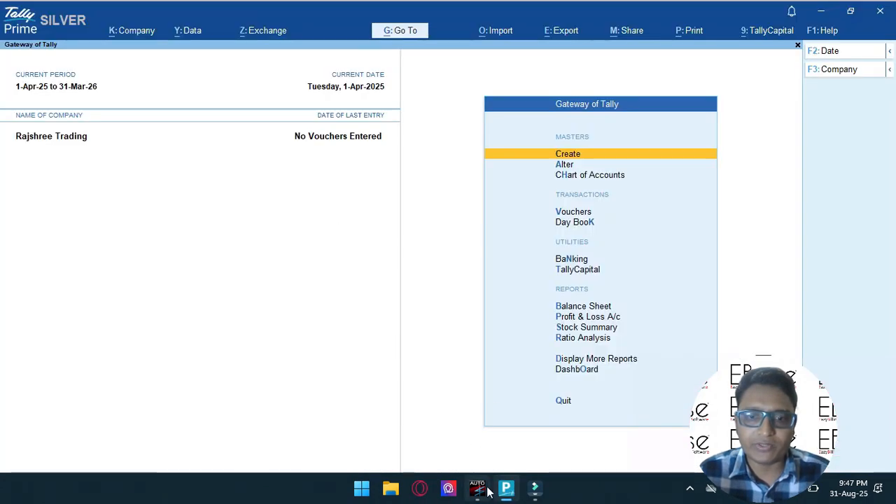
click(481, 489)
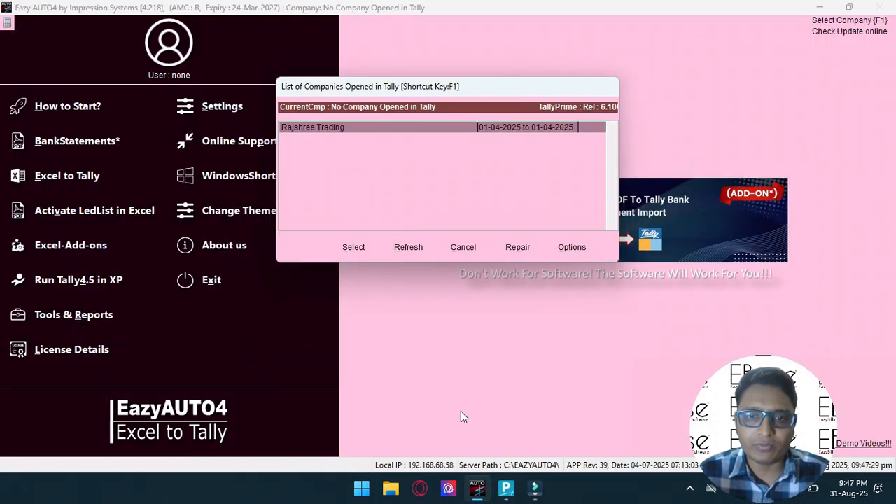
click(355, 247)
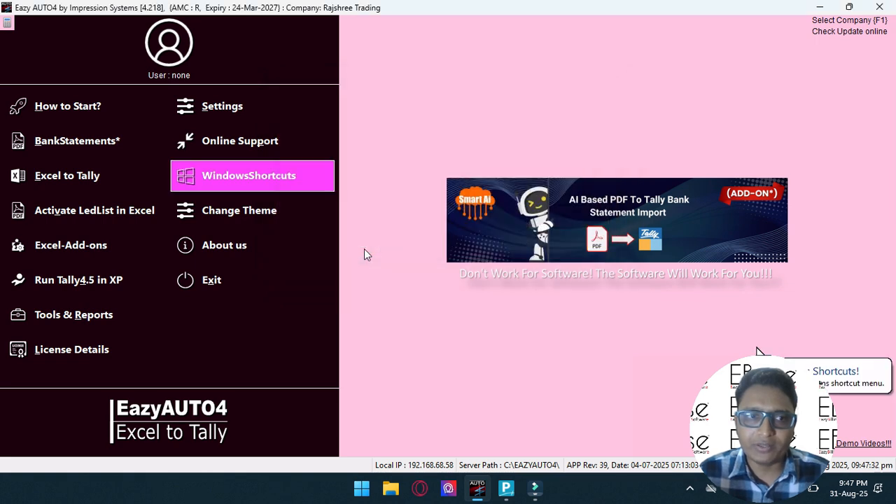
Open the Excel to Tally import for Columnar Voucher Register, load its entries template and switch to it in Excel
click(127, 186)
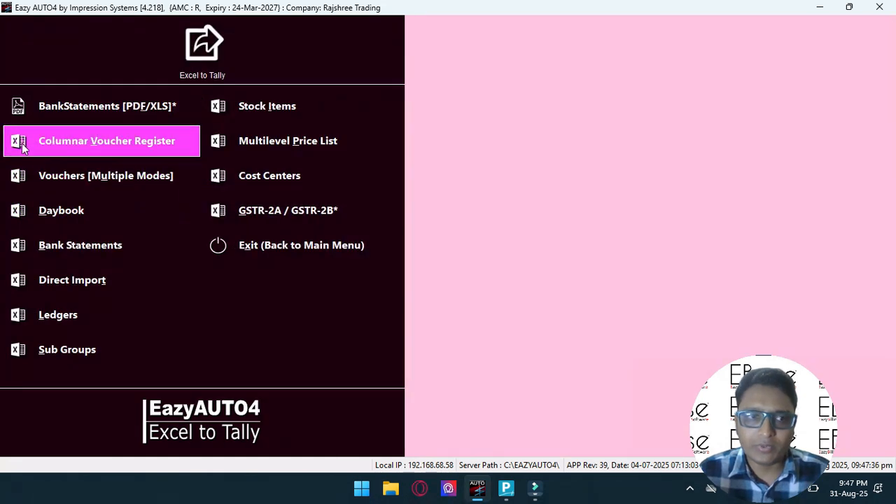
click(184, 151)
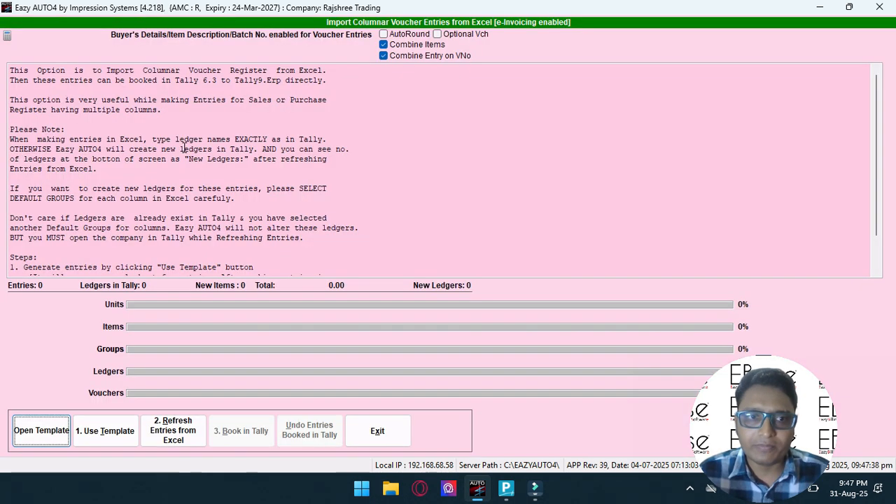
click(112, 430)
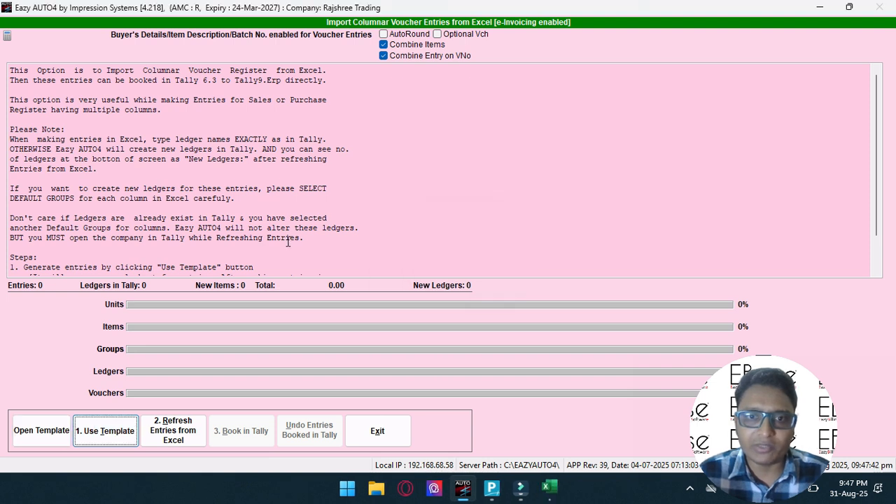
click(549, 489)
Examine the sample entries' dates, reference and voucher numbers, debit ledger names, and the GST Sales, CGST and SGST columns
click(357, 324)
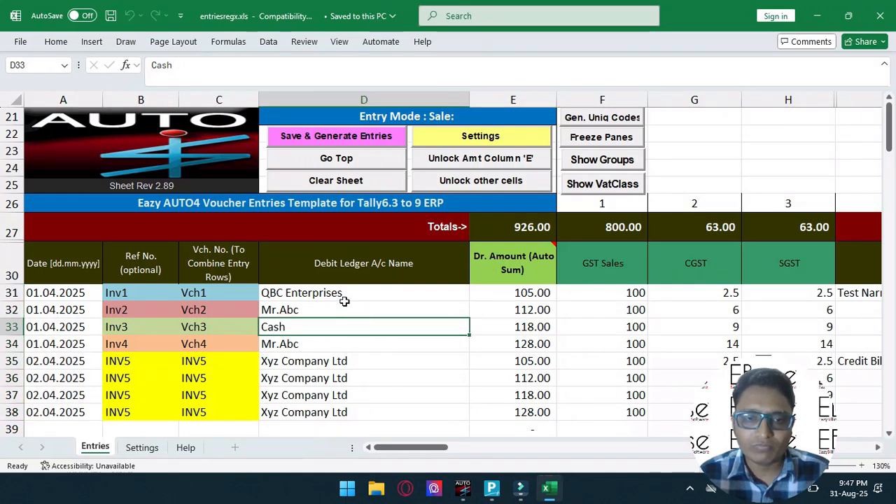
click(344, 295)
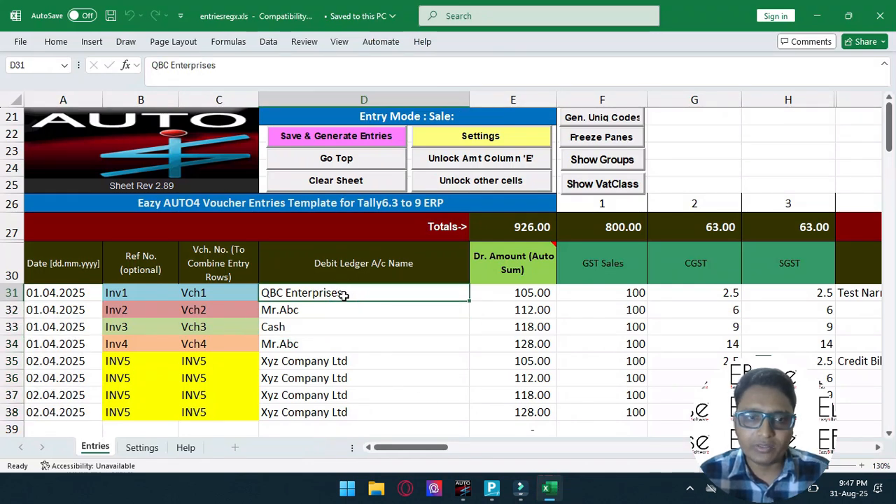
drag(68, 300, 63, 394)
drag(143, 294, 144, 399)
drag(217, 293, 219, 409)
drag(320, 292, 318, 408)
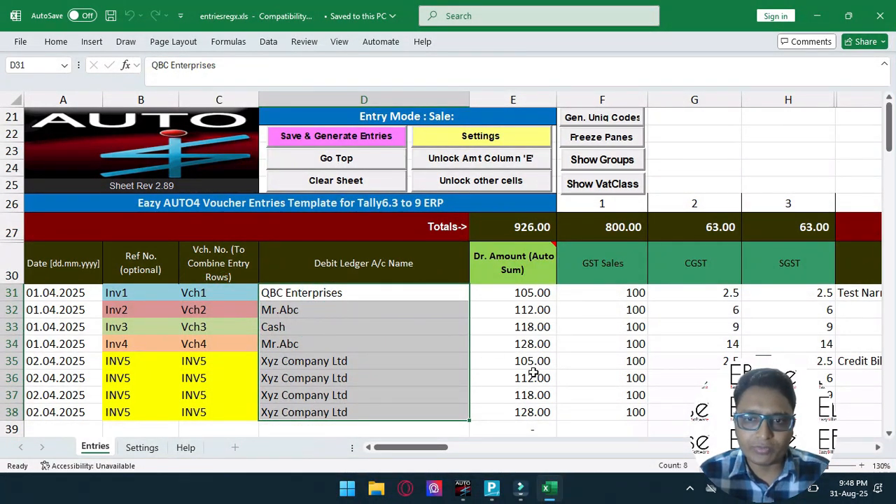
click(610, 266)
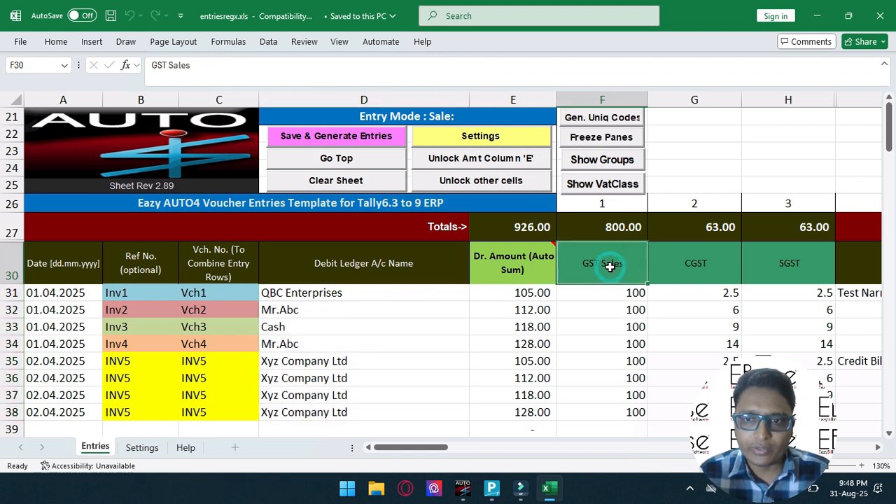
key(Right)
key(Right)
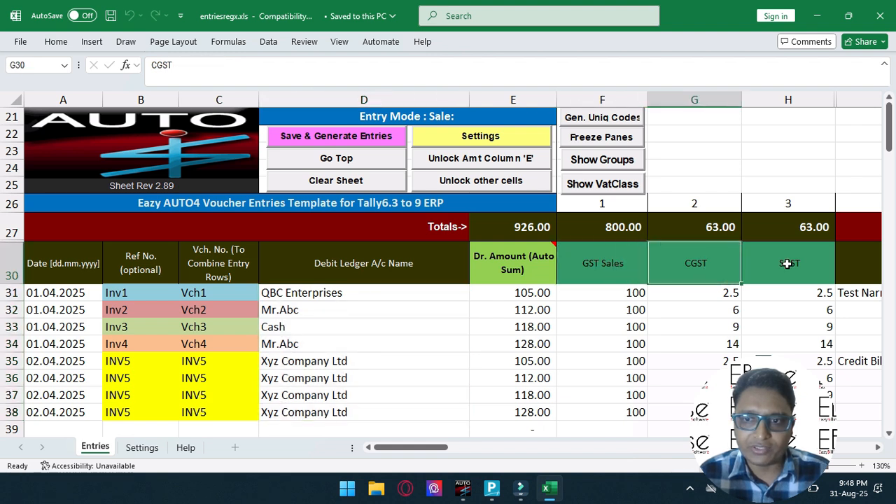
drag(602, 264, 758, 262)
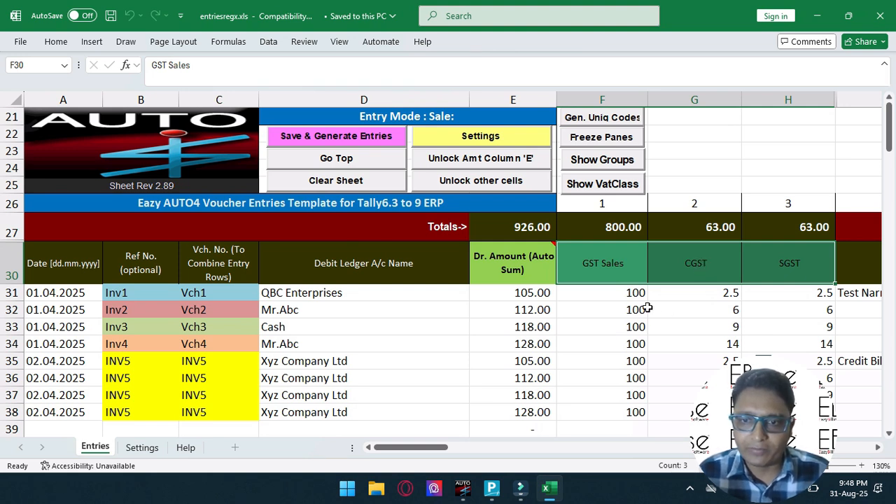
drag(618, 293, 618, 416)
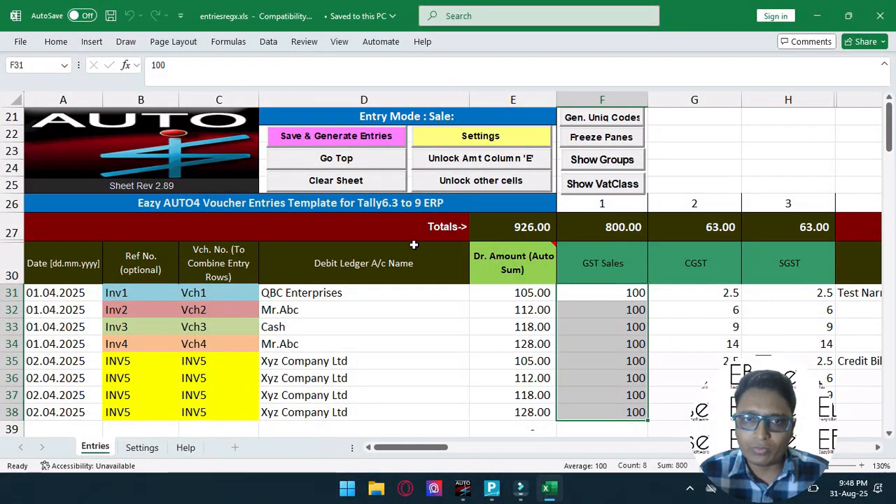
Open the template's Settings sheet and examine its voucher options and the three green ledger column headings in row 48
click(478, 138)
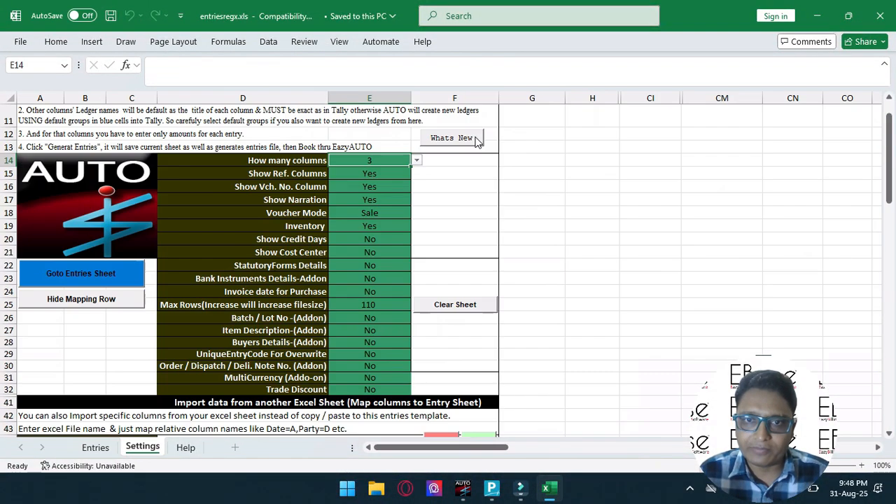
scroll(420, 215, down, 2)
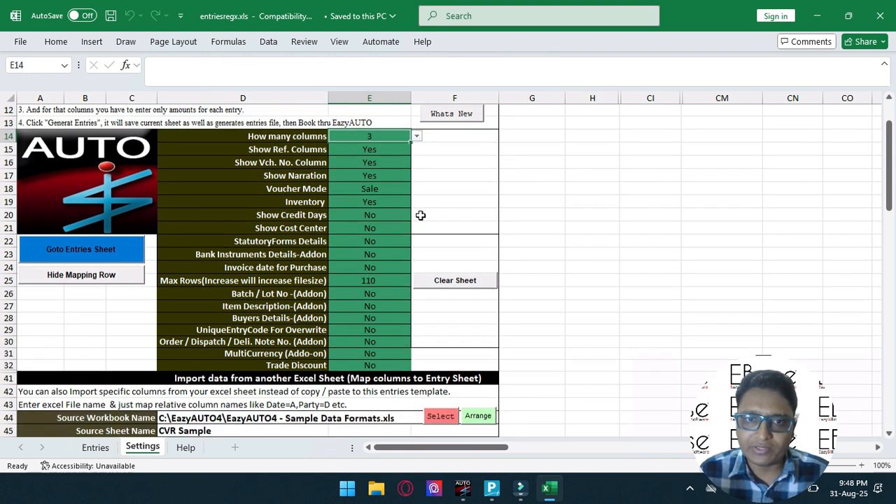
scroll(455, 259, up, 2)
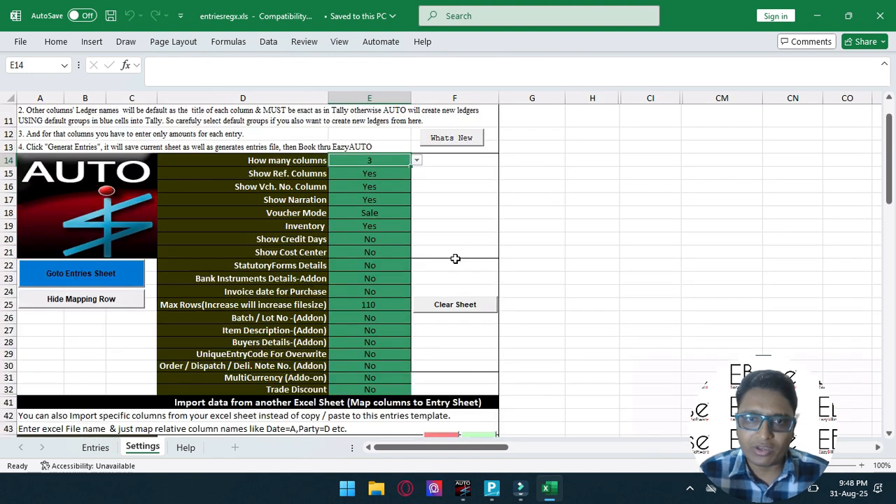
ctrl+scroll(455, 259, up, 5)
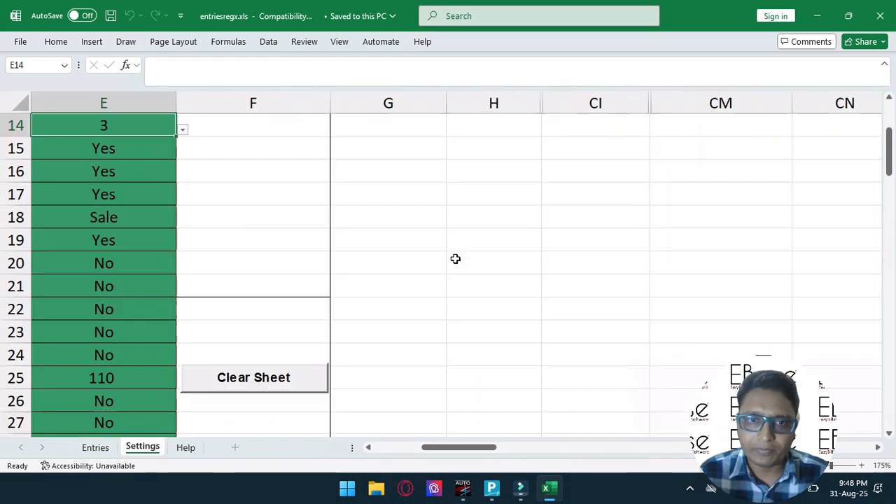
drag(470, 446, 422, 448)
scroll(532, 316, up, 1)
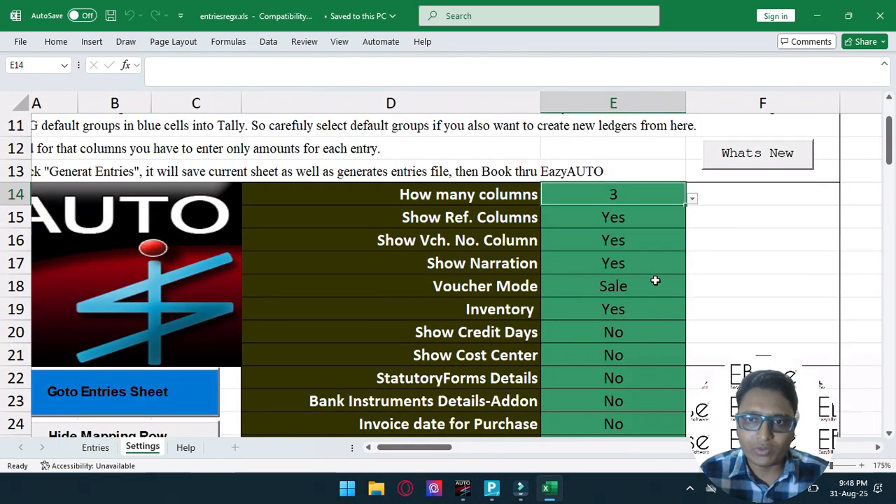
scroll(656, 225, down, 7)
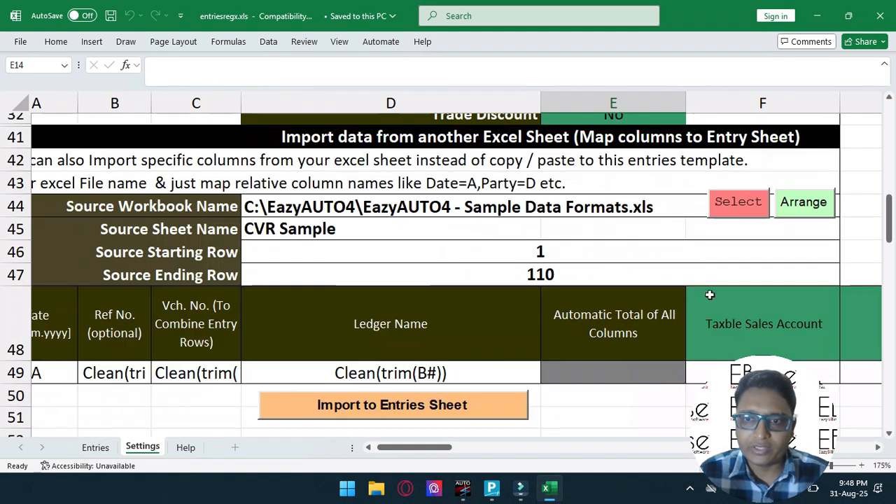
click(733, 329)
scroll(733, 329, right, 3)
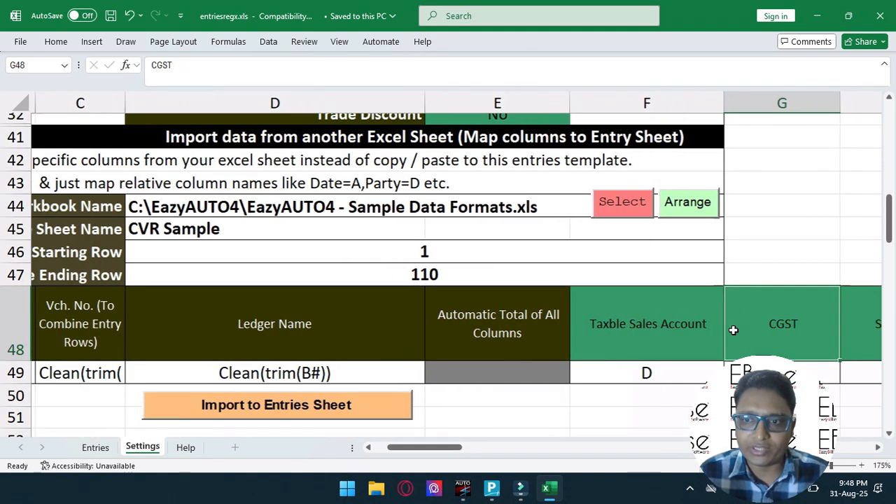
drag(553, 323, 756, 320)
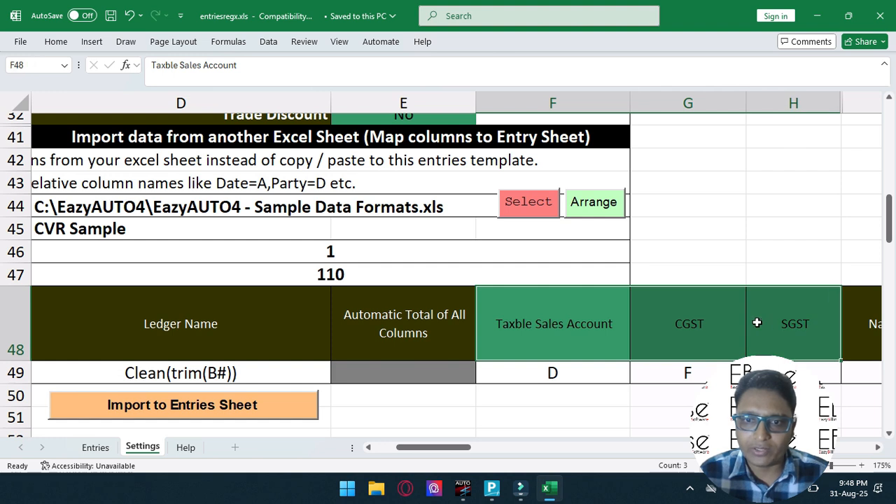
Rename the ledger column headings in cells F48 to H48 as Sales5, CGST2.5 and SGST2.5
click(530, 313)
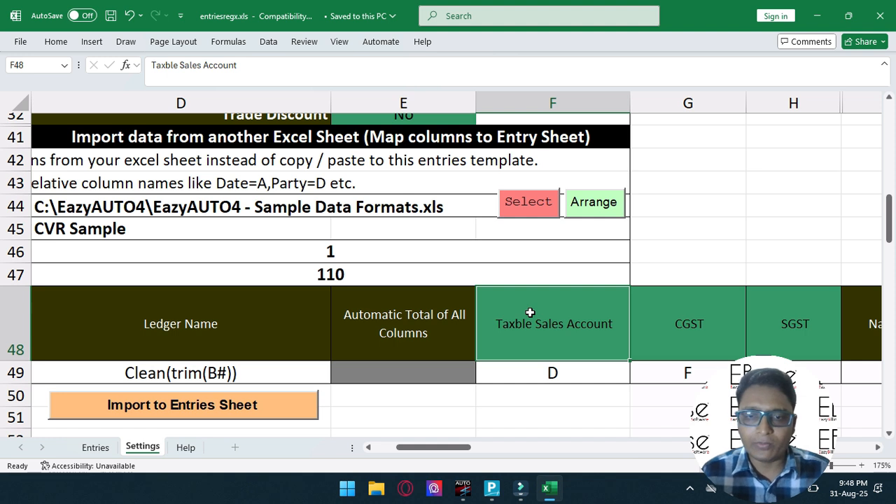
text(Sales)
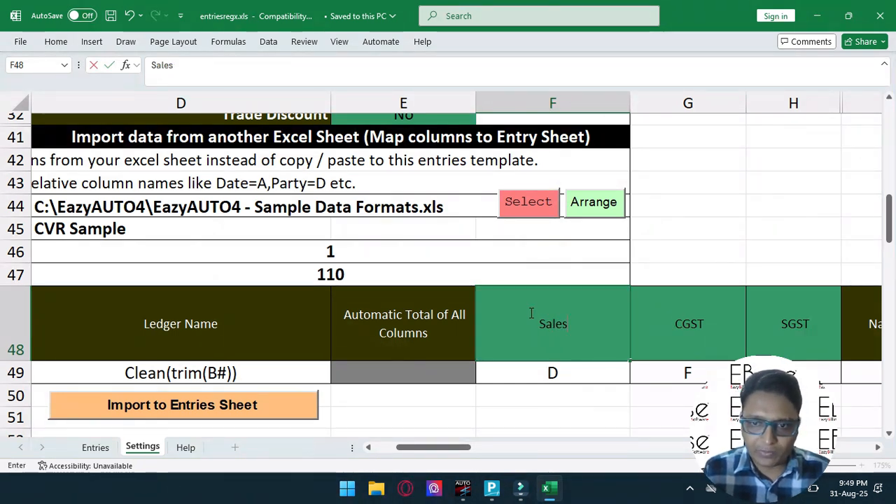
text(5)
key(Tab)
key(F2)
text(2.5)
key(Tab)
key(F2)
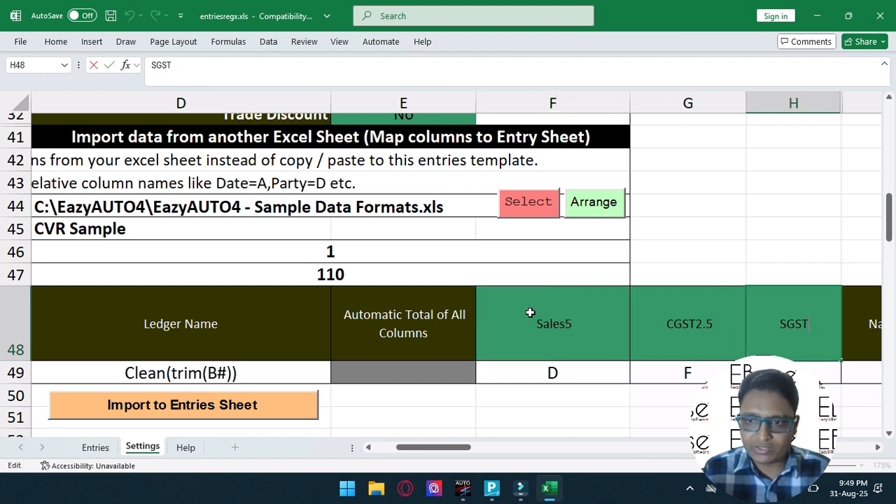
text(2.5)
key(Return)
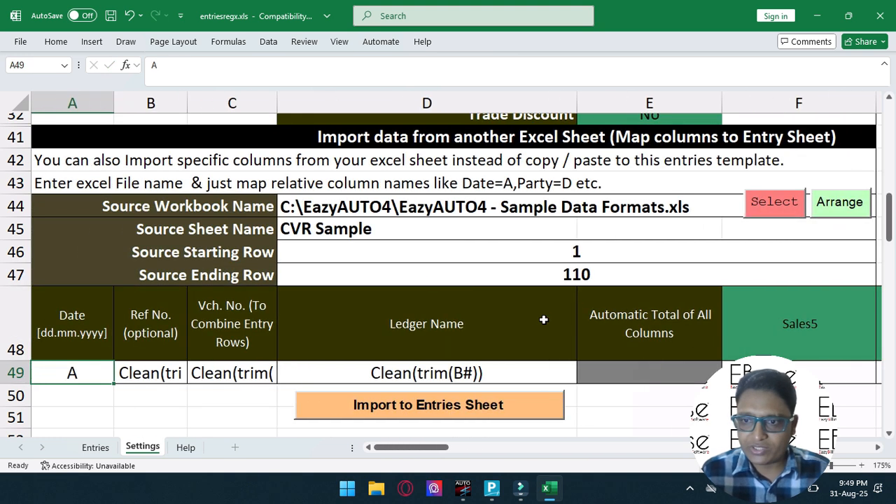
Review the sales, CGST and SGST headings in cells F48 to H48 of the mapping row
click(771, 333)
key(Tab)
key(Tab)
click(591, 318)
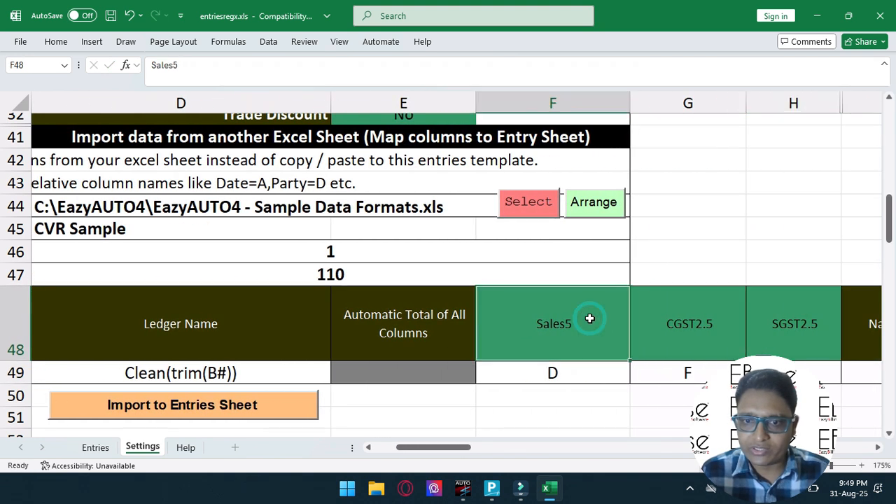
click(696, 328)
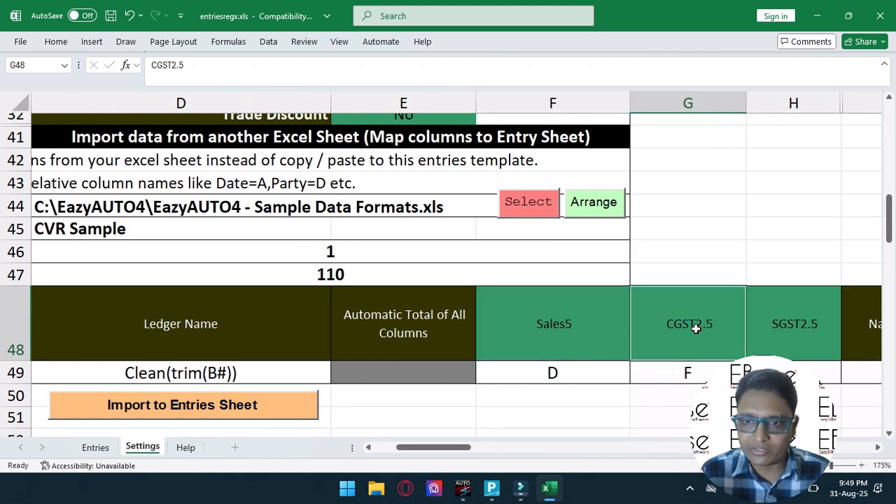
click(790, 322)
drag(522, 307, 796, 324)
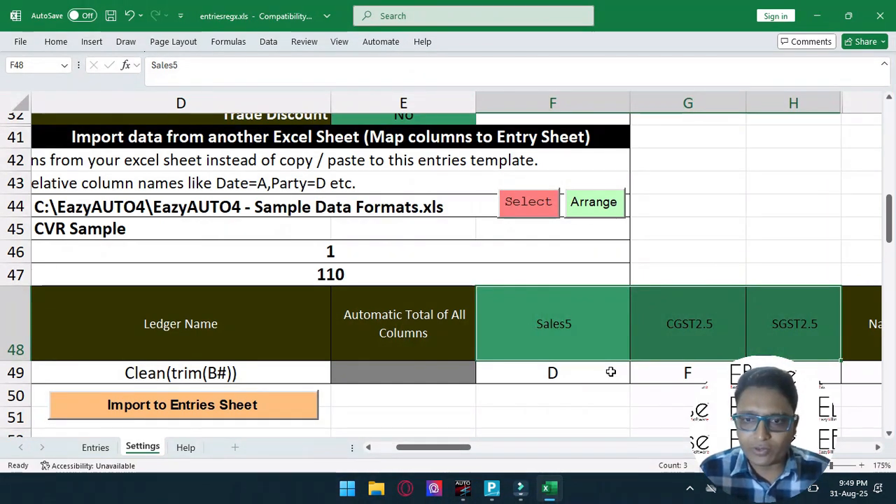
Set the How many columns option on the Settings sheet to 9
scroll(540, 334, up, 10)
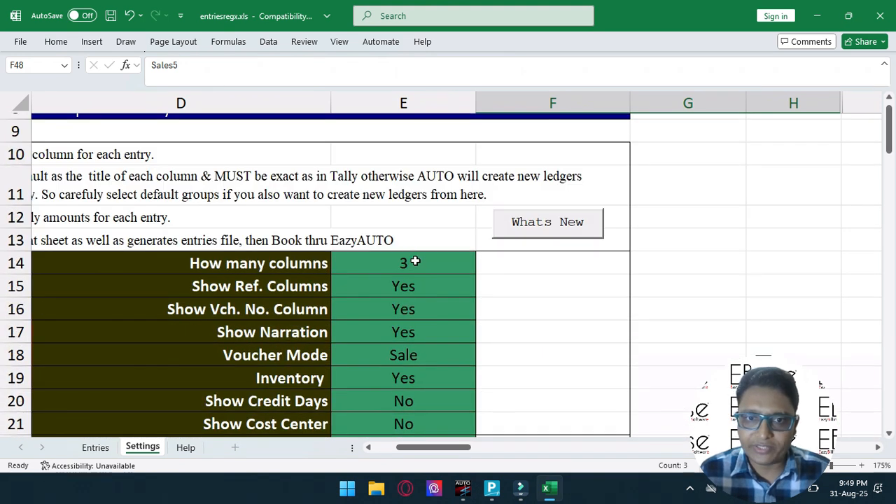
click(415, 261)
click(482, 271)
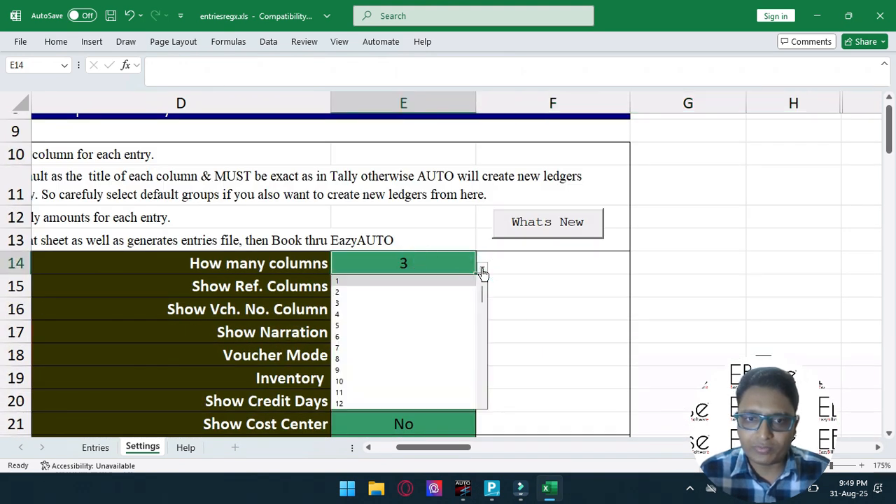
click(362, 371)
Rename the fourth ledger column heading in cell I48 of the mapping row as Sales12
scroll(589, 347, down, 7)
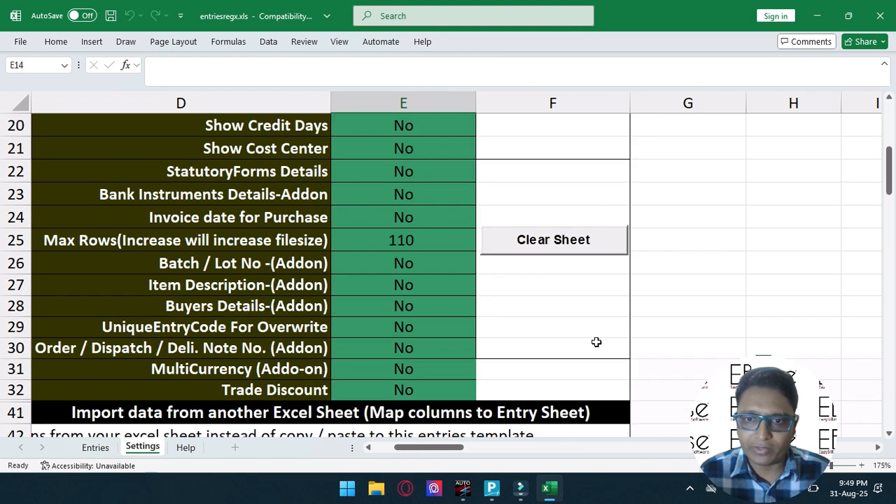
scroll(596, 342, down, 2)
click(580, 265)
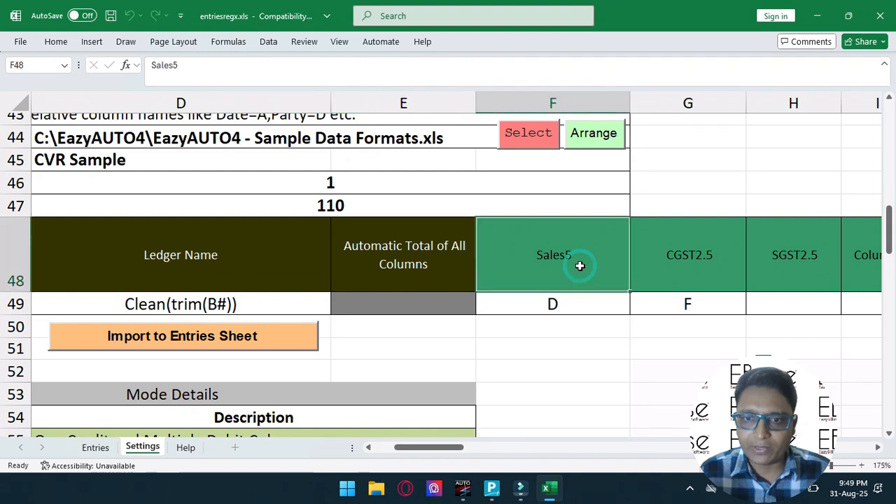
key(Right)
key(Right)
key(Right)
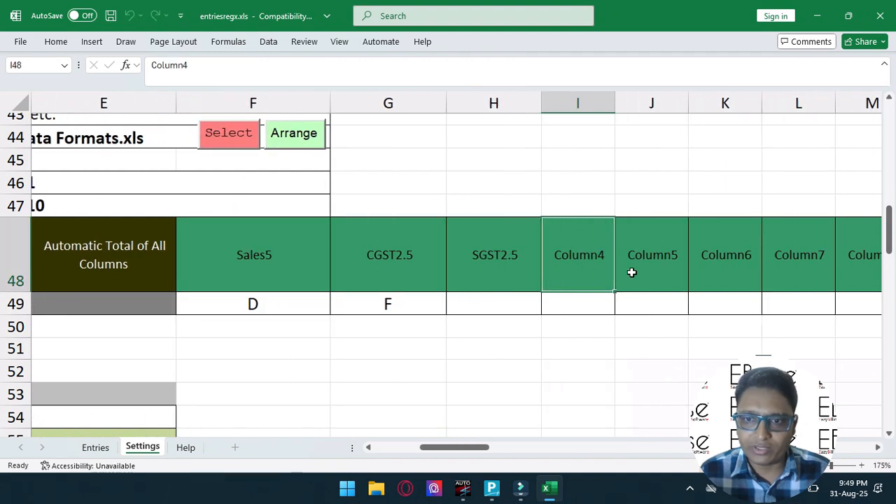
text(S)
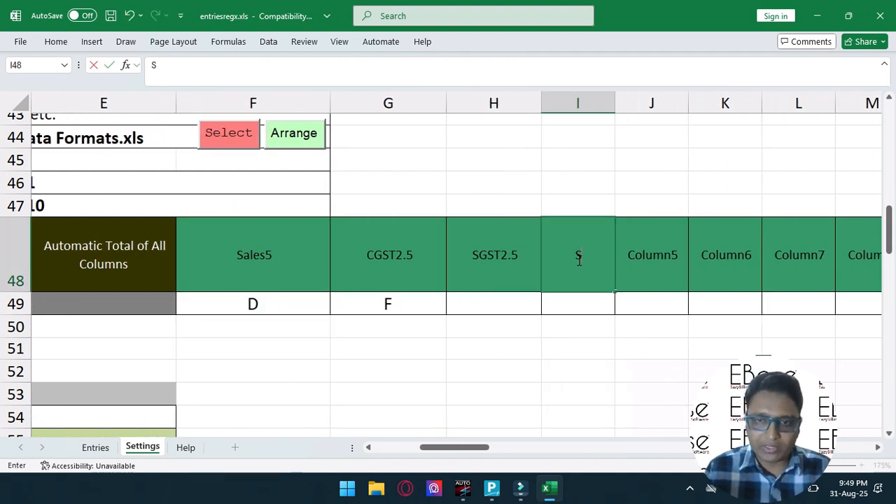
text(alses)
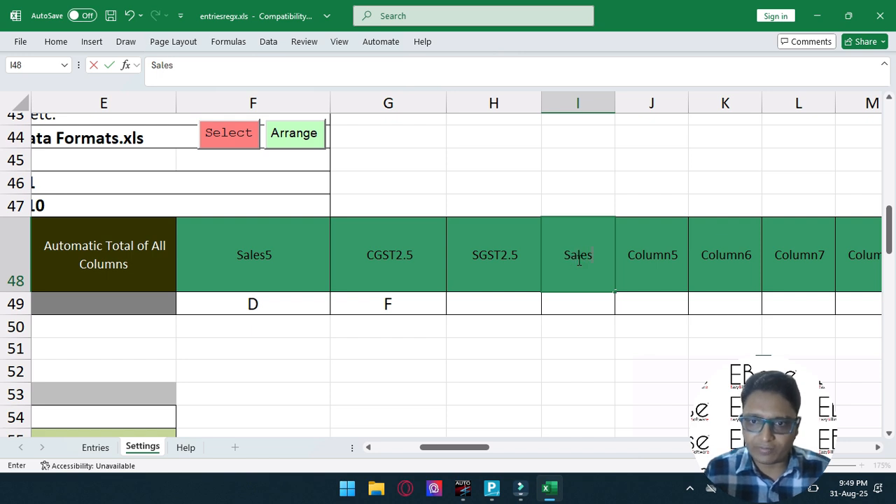
text(12)
key(Tab)
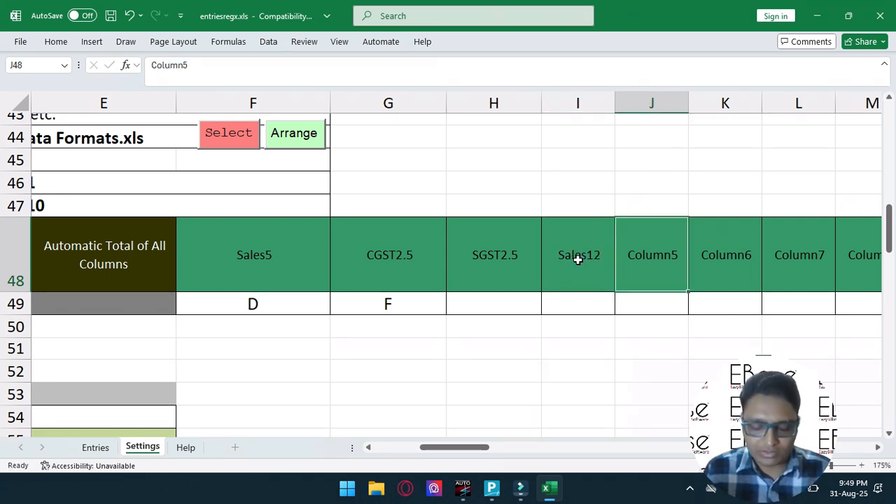
Rename the ledger column headings in cells J48 and K48 as CGST6 and SGST6
text(CGST6)
key(Tab)
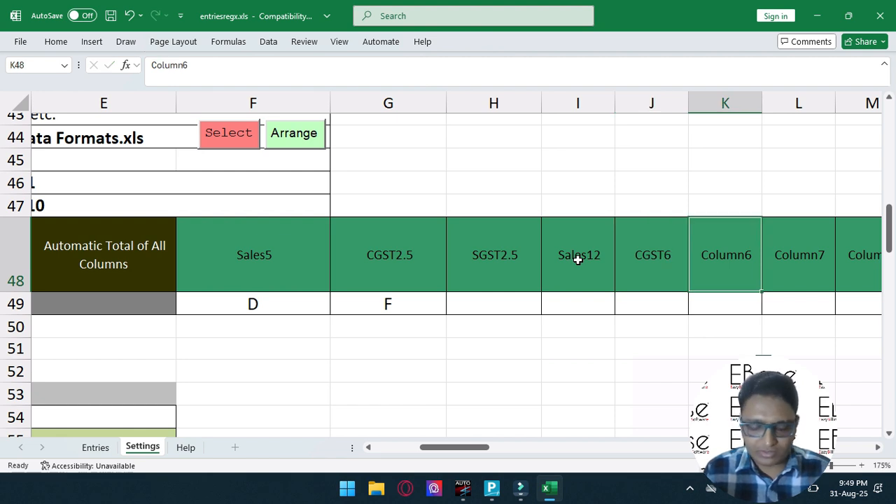
text(S)
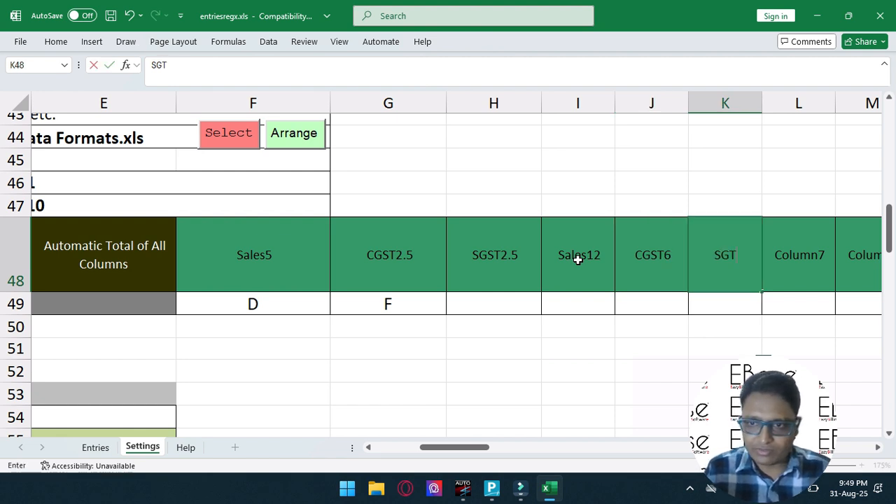
text(GT)
key(BackSpace)
key(BackSpace)
text(GST9)
key(Tab)
key(shift+Tab)
key(F2)
key(BackSpace)
text(6)
key(Tab)
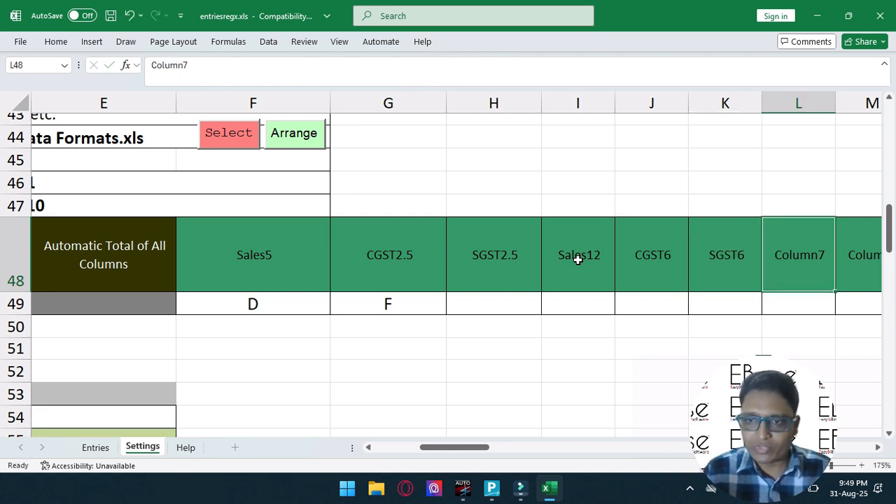
Clear the three placeholder ledger headings in cells L48 to N48
click(747, 260)
key(Tab)
key(Tab)
drag(654, 256, 807, 262)
key(Delete)
key(Left)
key(Right)
Enter Trans, Discount and Rounding as the ledger column headings in cells L48 to N48
text(TRans)
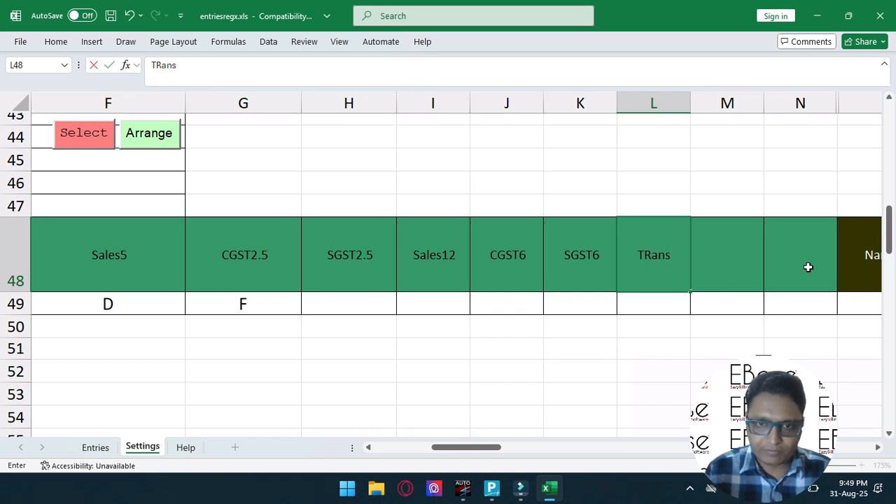
key(Tab)
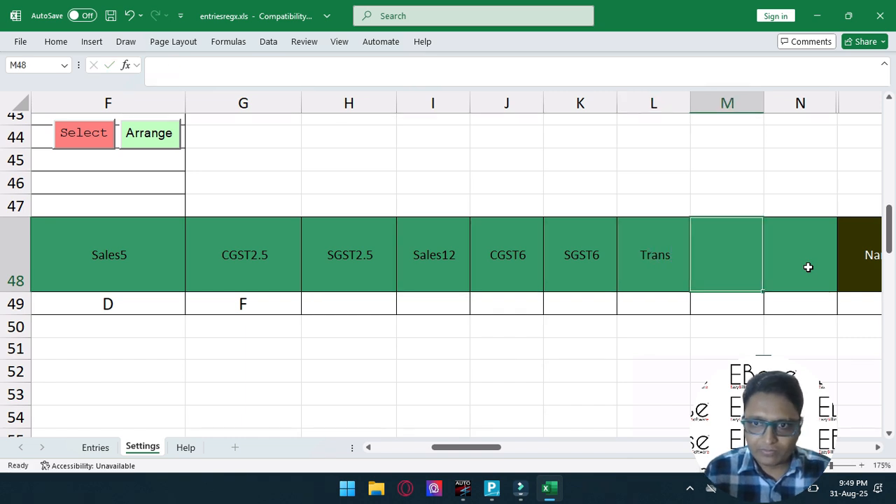
text(Discount)
key(Tab)
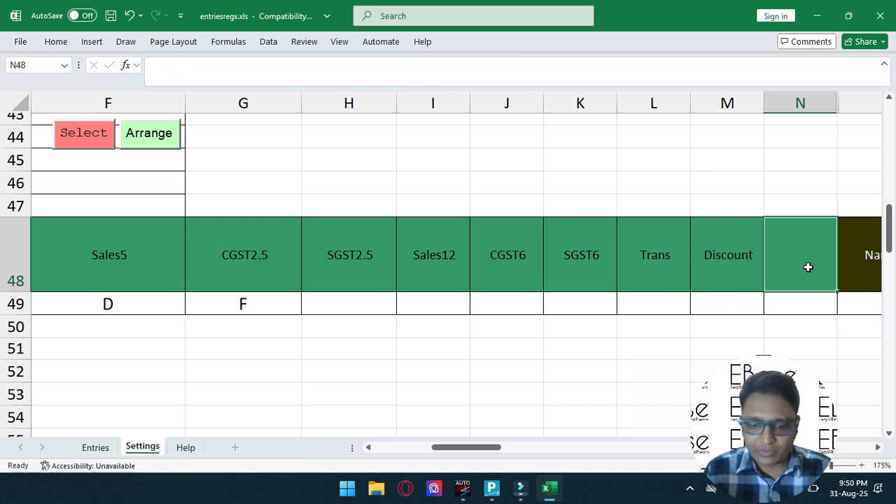
text(Round)
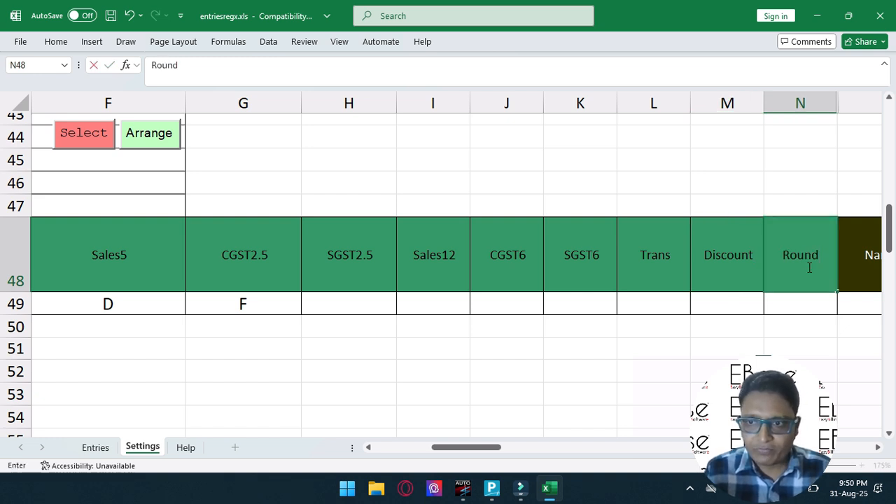
text(ing)
key(Return)
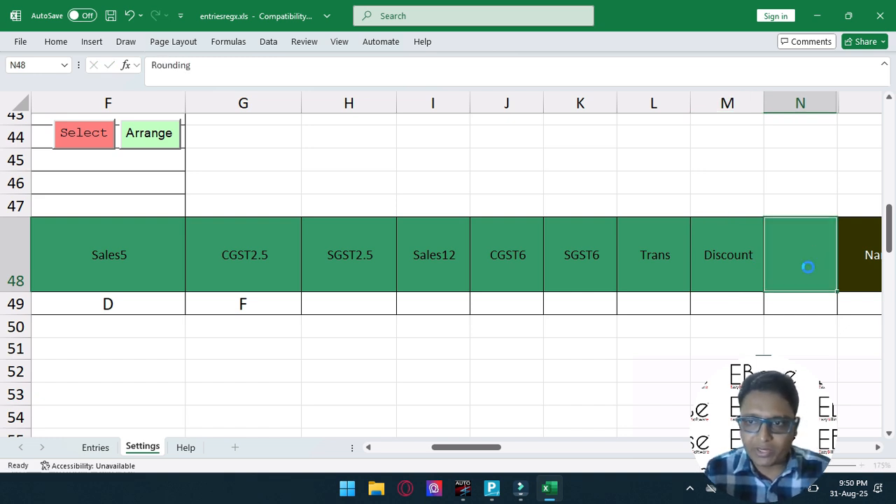
Look through the available choices of the How many columns option without changing it
drag(492, 448, 435, 448)
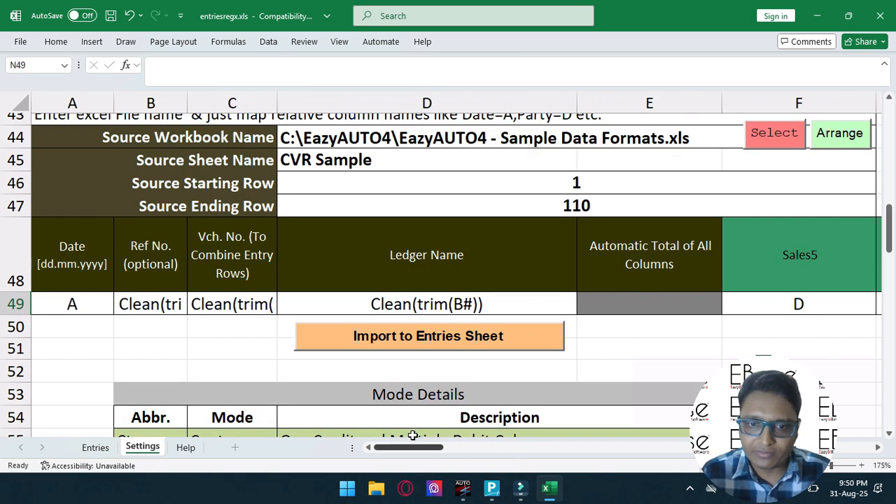
scroll(414, 434, up, 10)
click(688, 194)
click(729, 199)
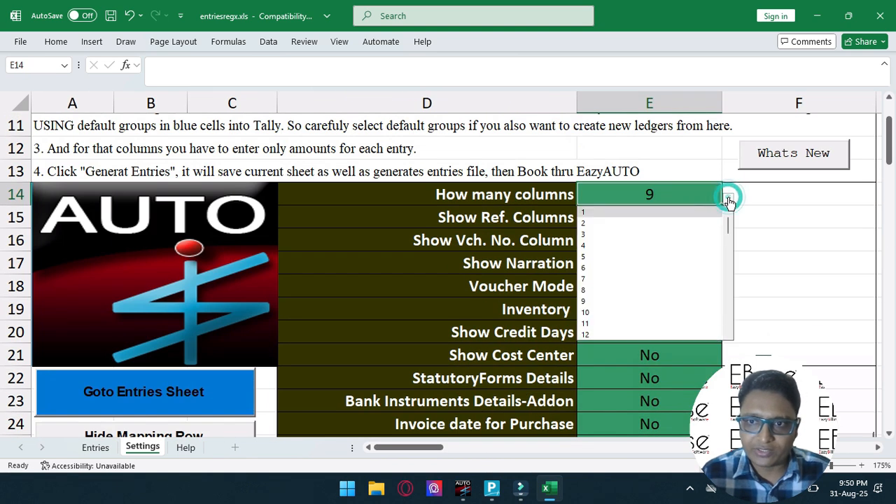
drag(726, 222, 732, 300)
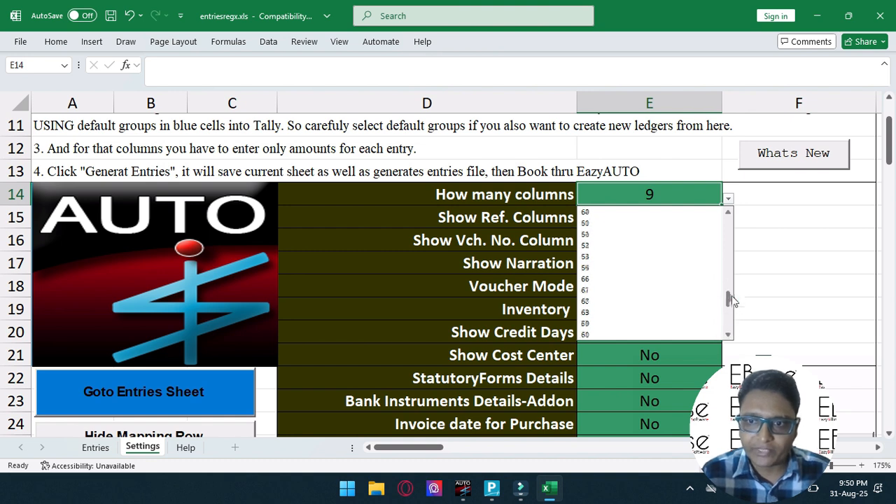
click(756, 196)
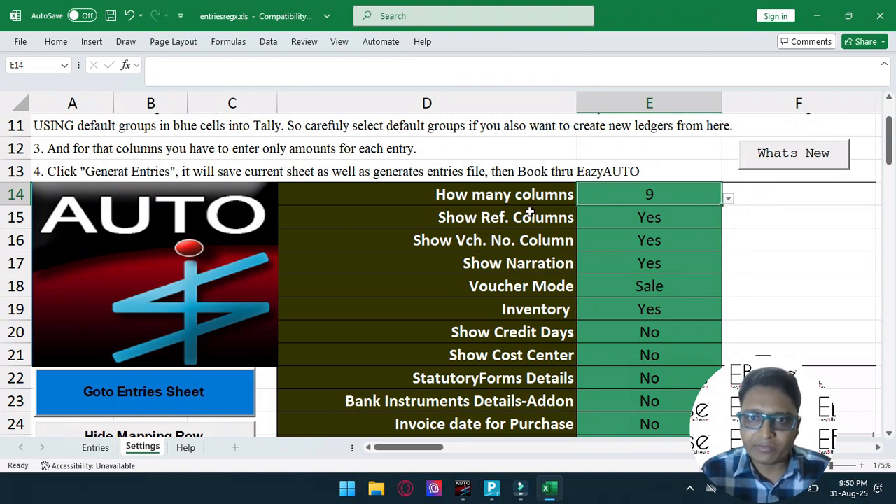
Check the choices for Show Ref. Columns and set Show Vch. No. Column to Yes
click(617, 222)
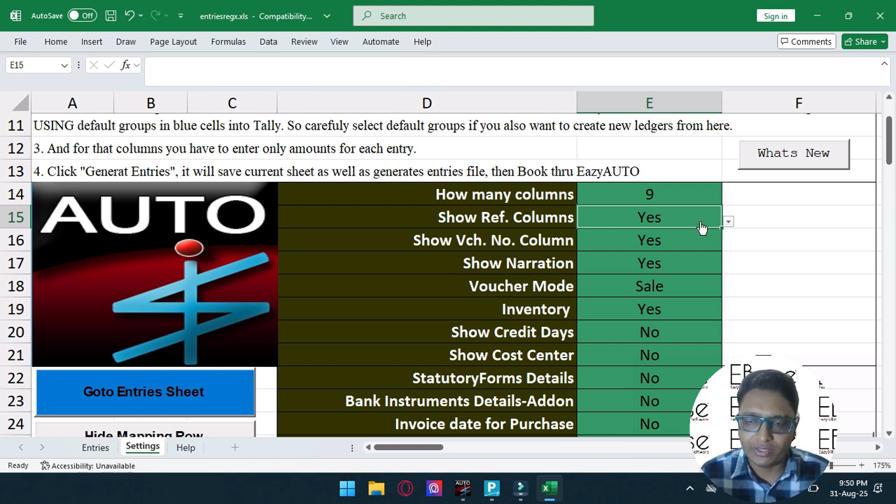
click(728, 223)
click(729, 224)
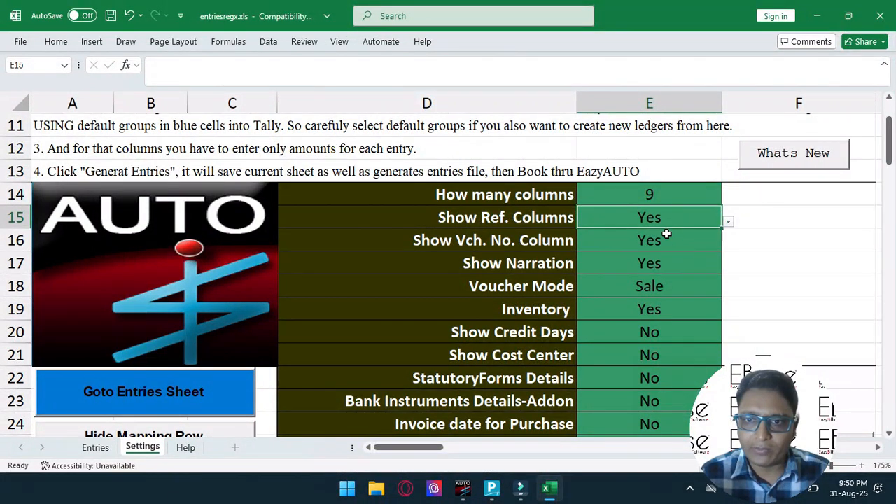
click(669, 238)
click(729, 245)
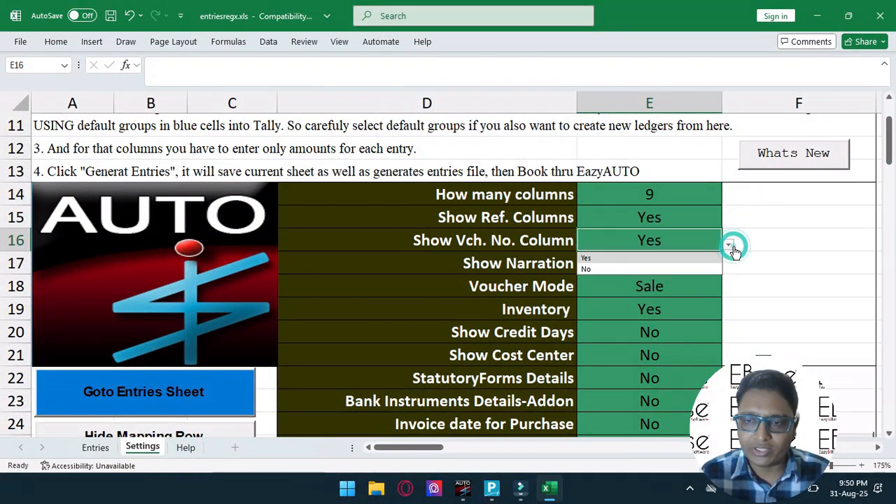
click(689, 259)
Check the Show Narration setting and examine the voucher types available for Voucher Mode
click(642, 263)
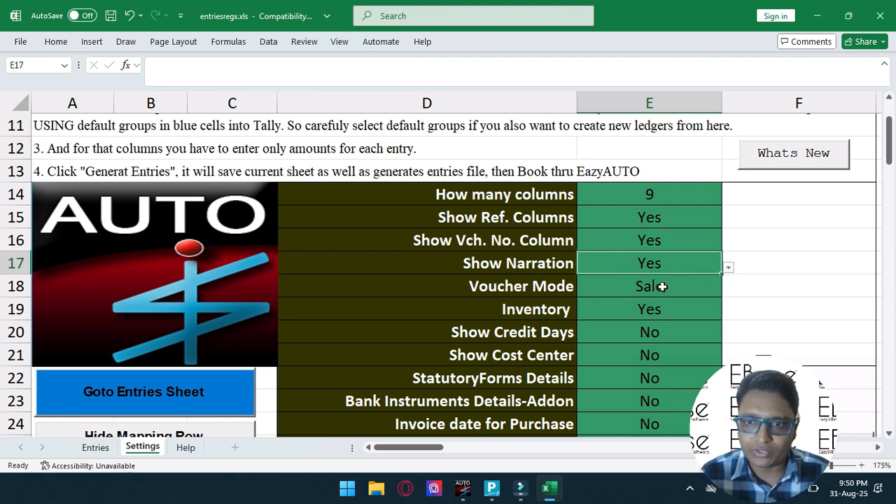
click(628, 287)
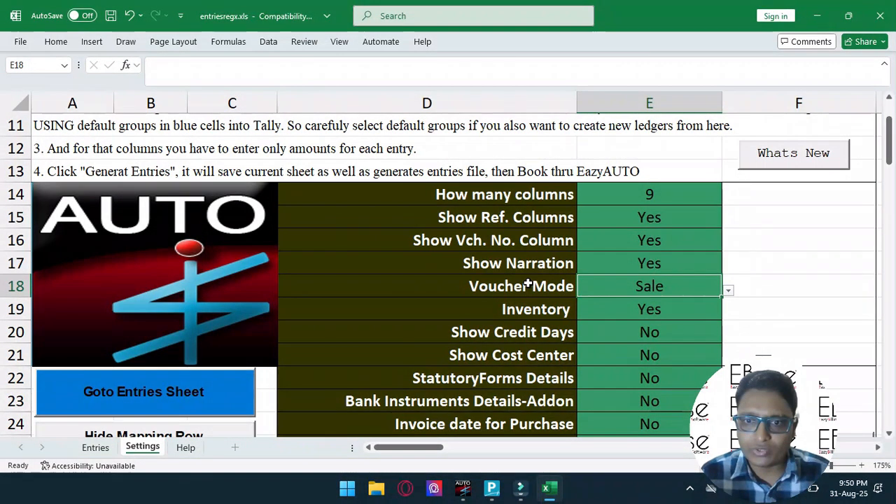
click(729, 293)
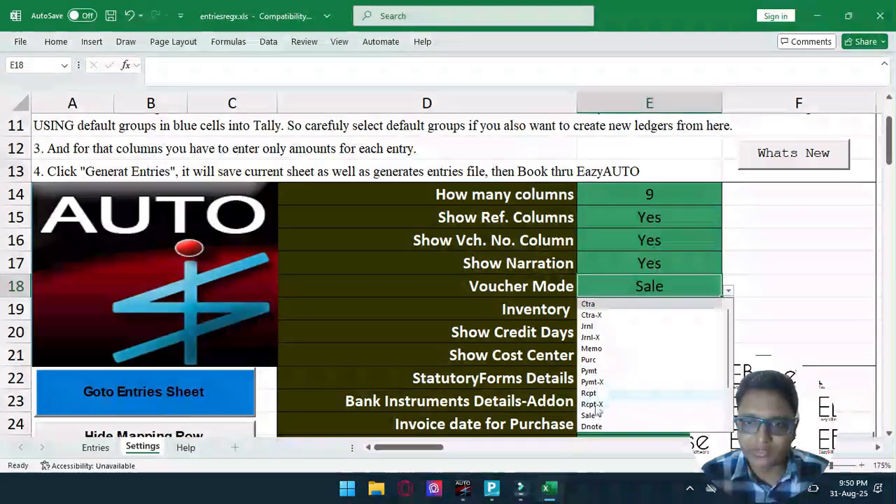
scroll(627, 412, down, 2)
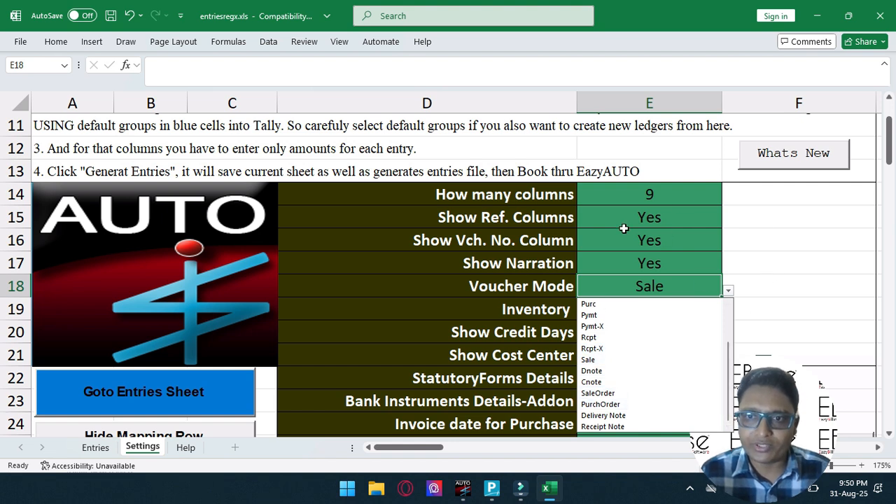
click(801, 278)
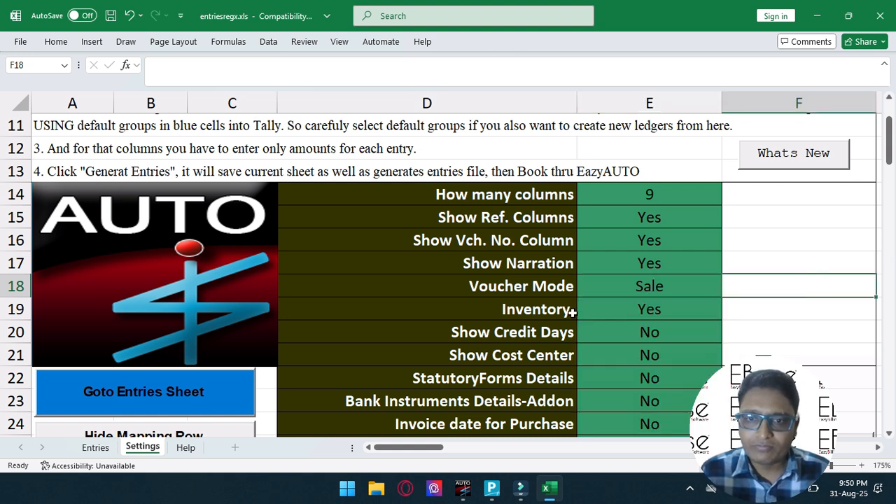
Set the Inventory option on the Settings sheet to Yes
click(614, 311)
scroll(615, 319, down, 2)
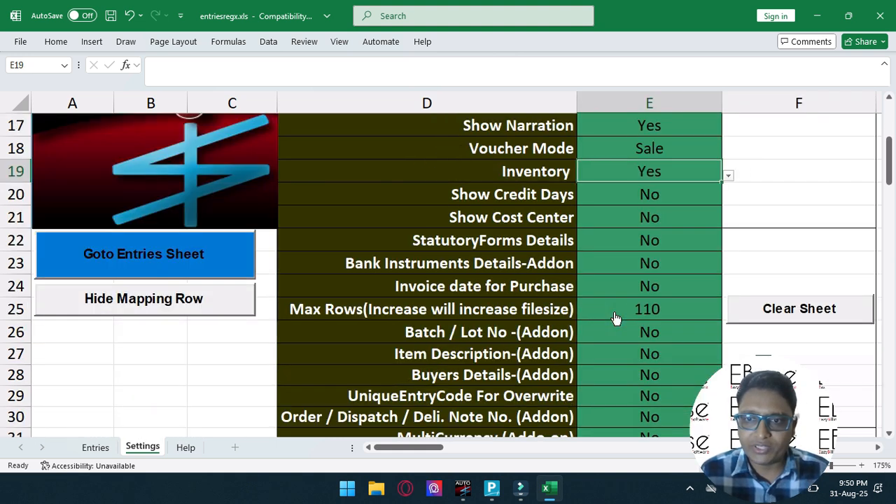
click(729, 176)
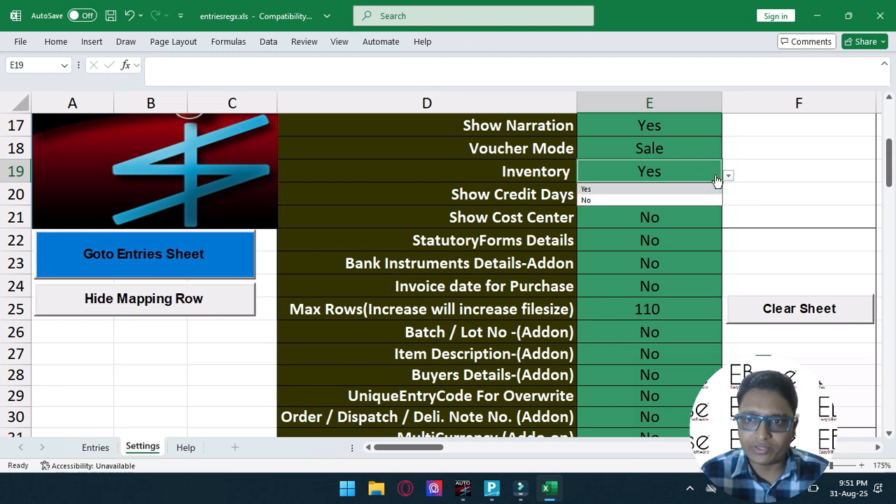
click(595, 192)
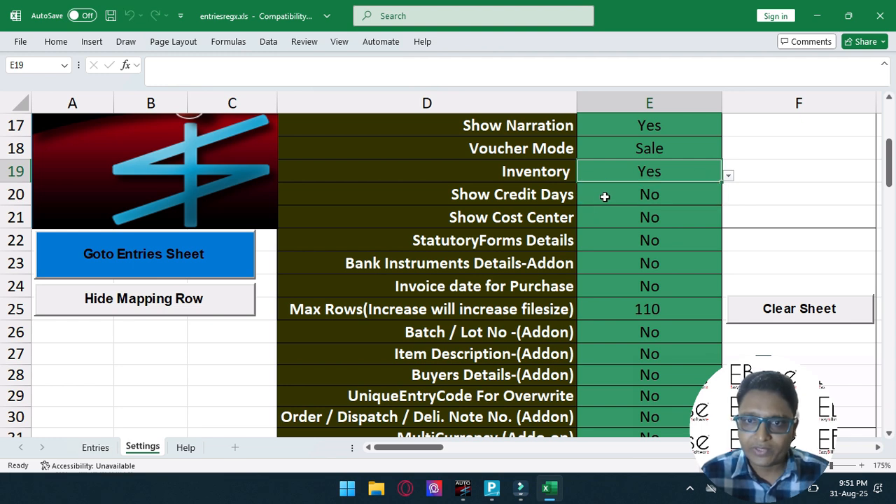
Set the Show Credit Days and Show Cost Center options to No
click(666, 199)
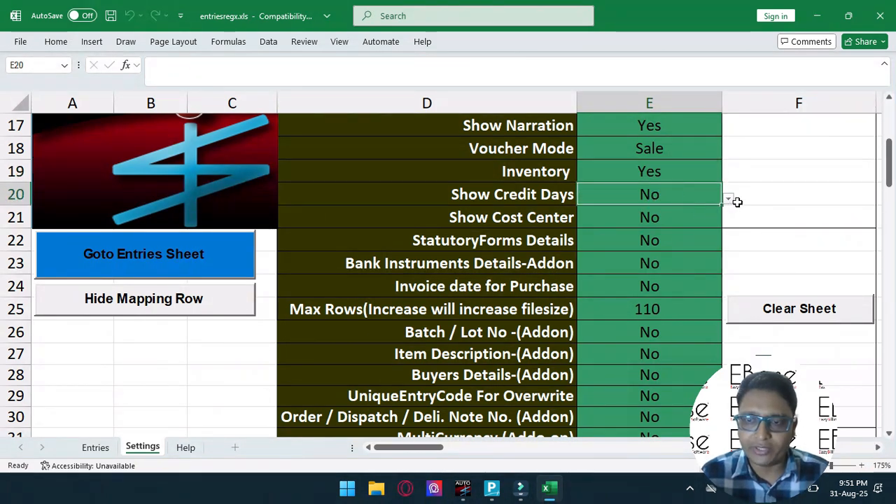
click(729, 200)
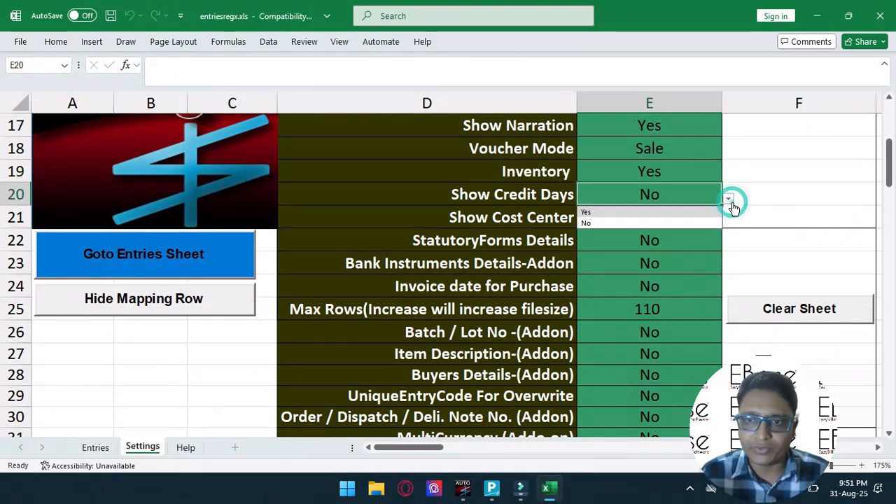
click(592, 223)
click(620, 222)
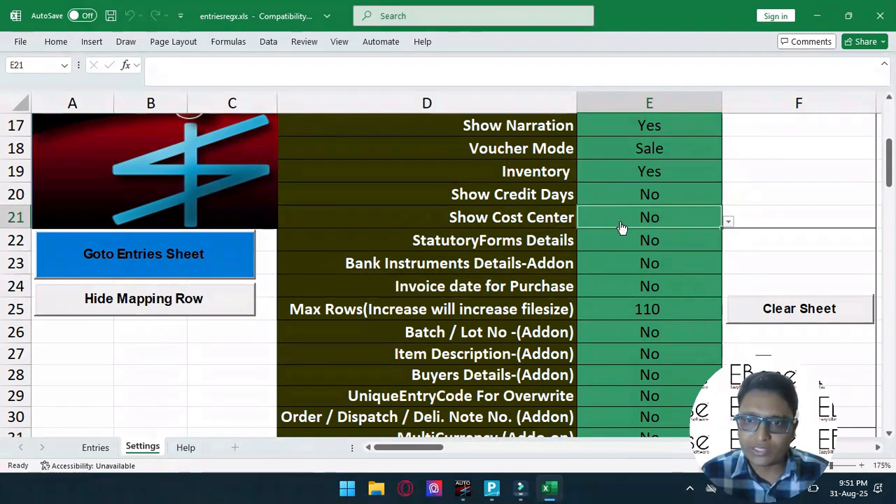
key(alt+Down)
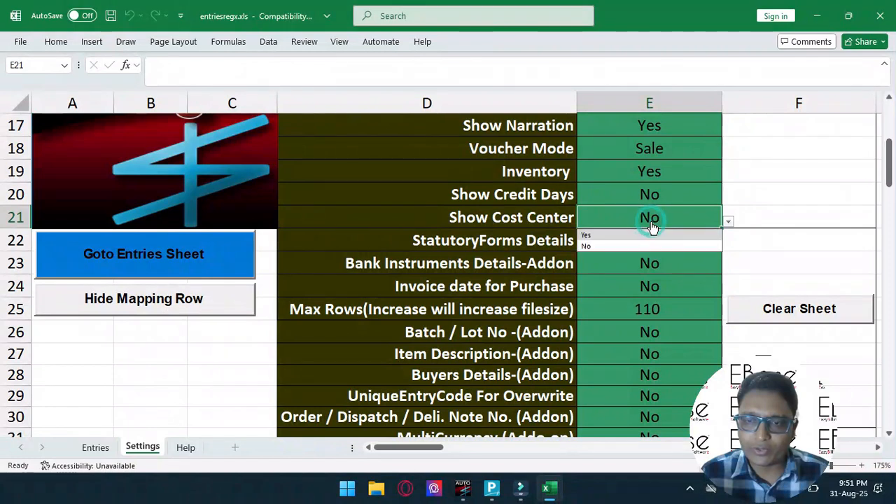
click(582, 246)
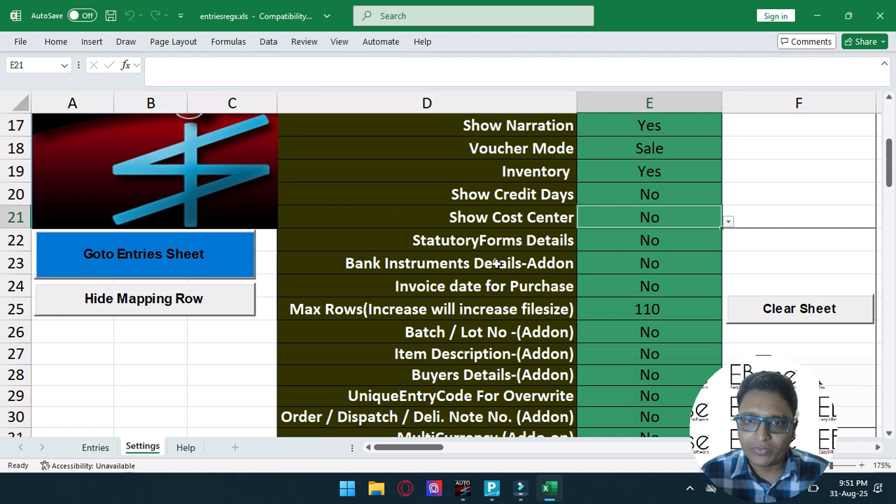
Check the choices for Bank Instruments Details and the Invoice date for Purchase setting
drag(613, 264, 596, 374)
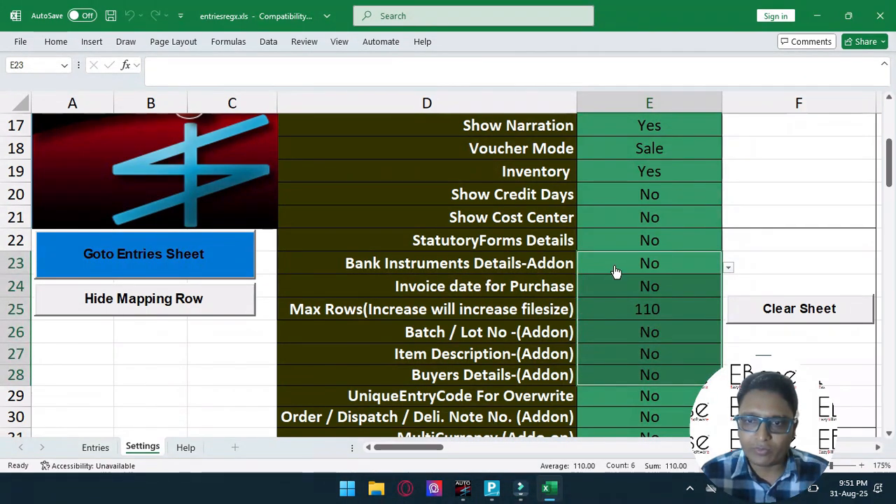
key(alt+Down)
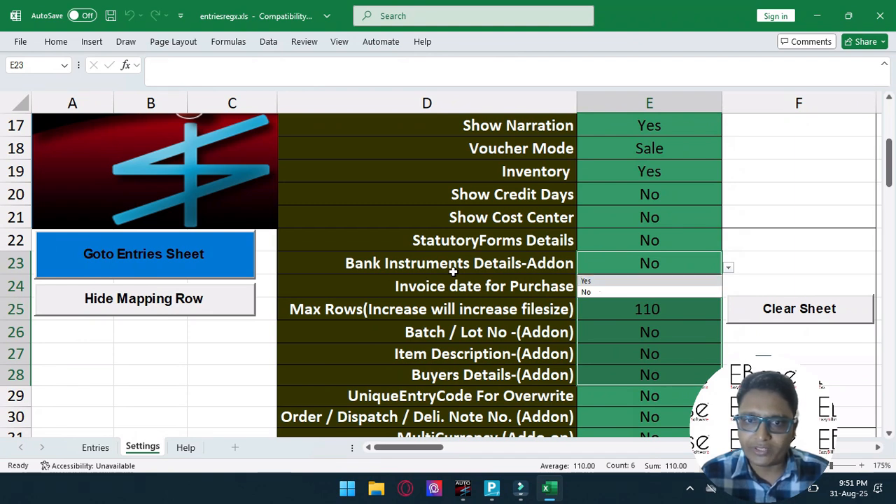
key(Escape)
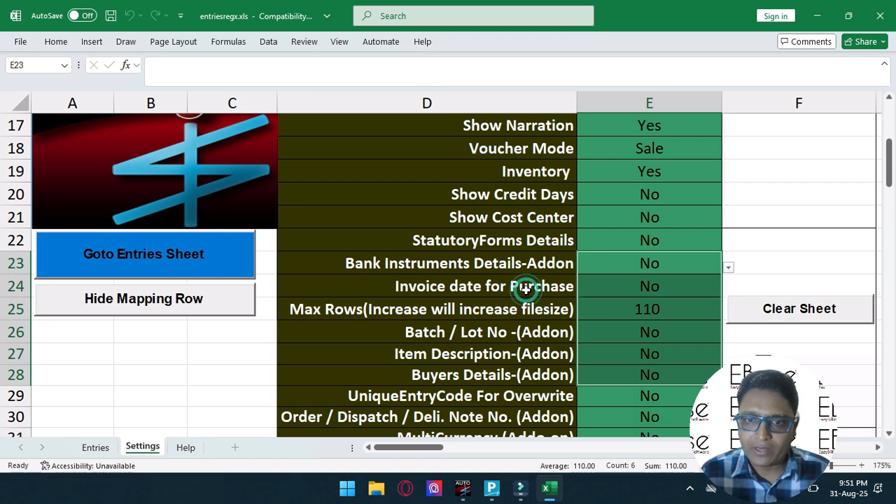
click(618, 291)
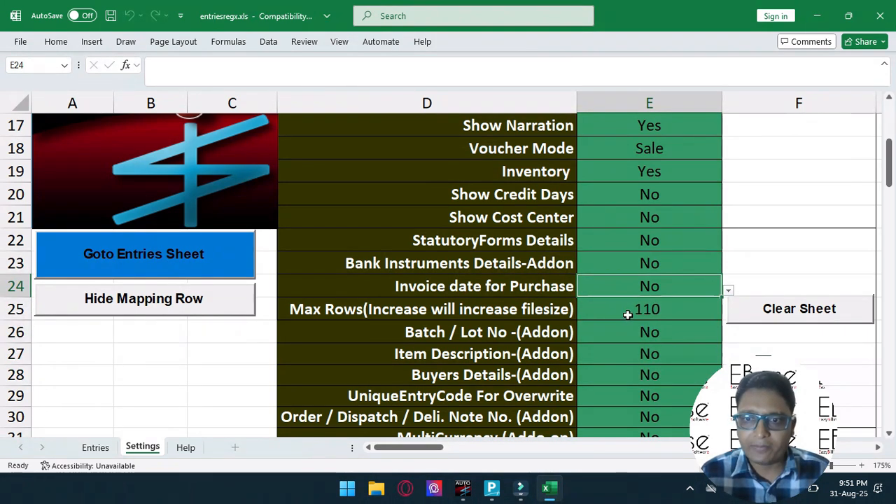
Set Max Rows on the Settings sheet to 500 and dismiss the notice about row changes
click(627, 312)
scroll(626, 310, up, 3)
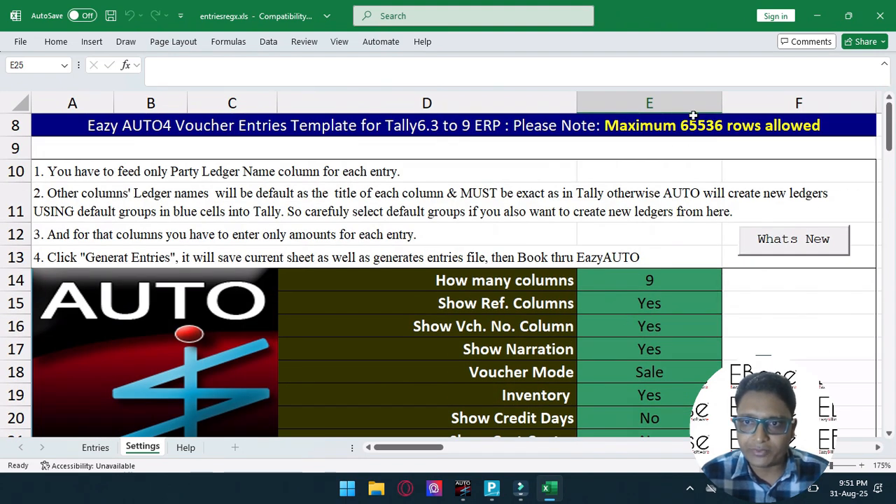
scroll(622, 286, down, 4)
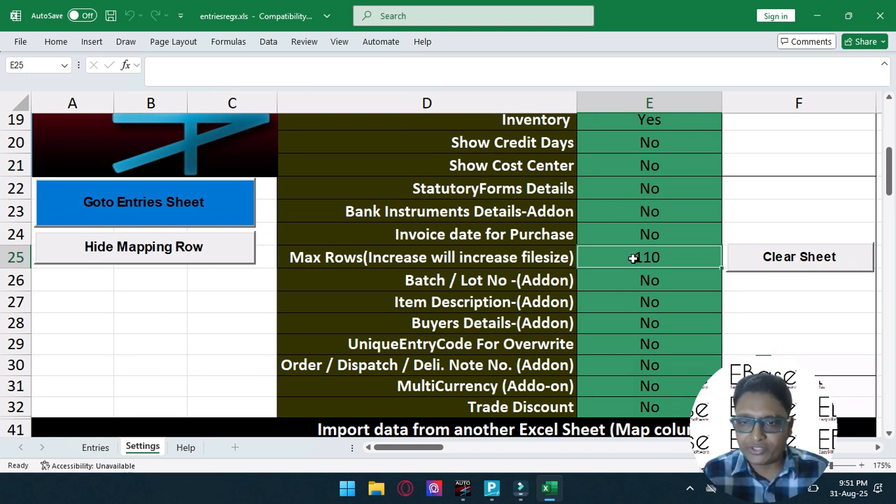
text(500)
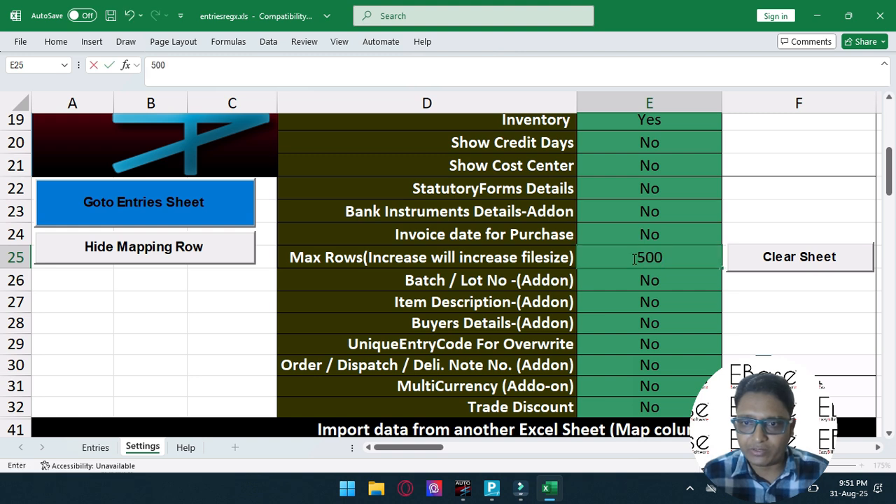
key(Return)
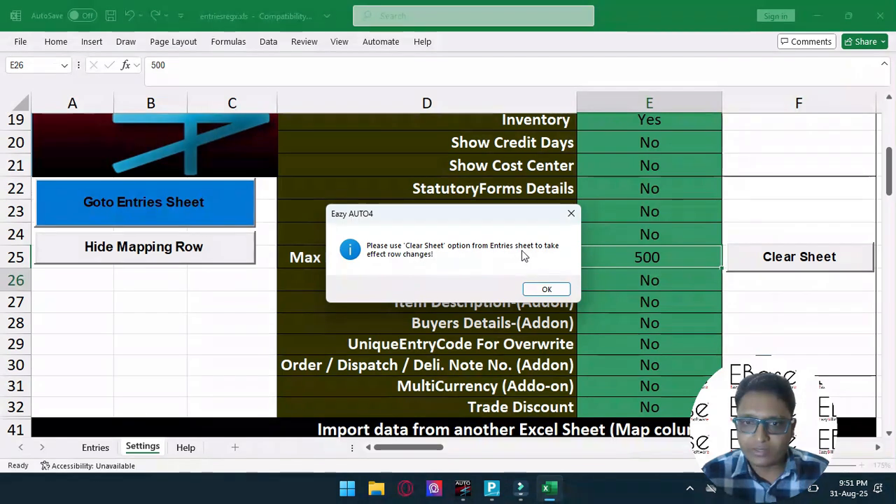
click(548, 290)
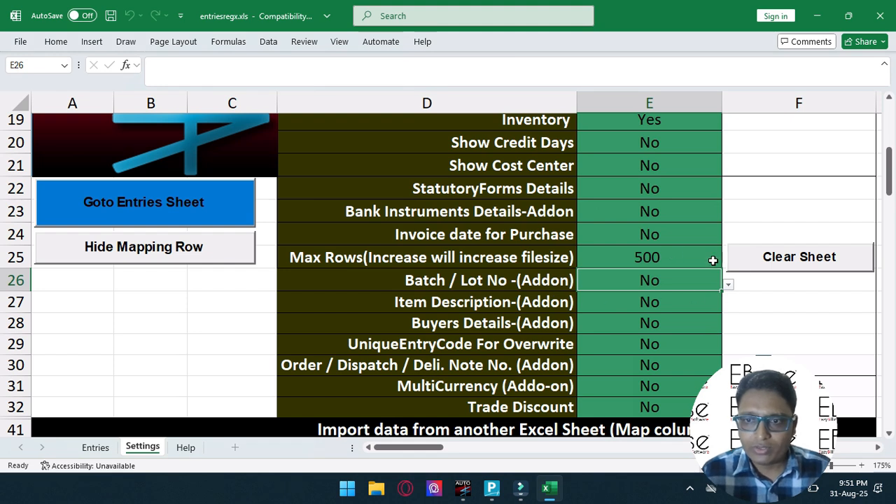
click(772, 260)
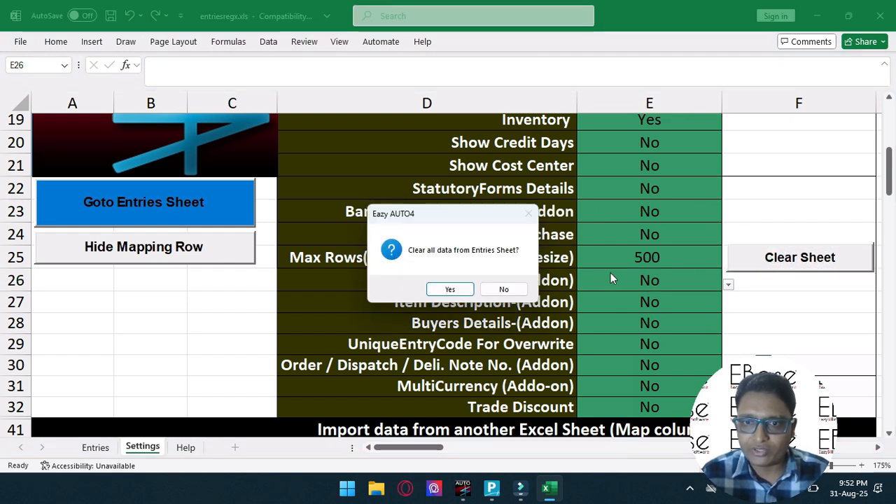
click(502, 290)
click(671, 257)
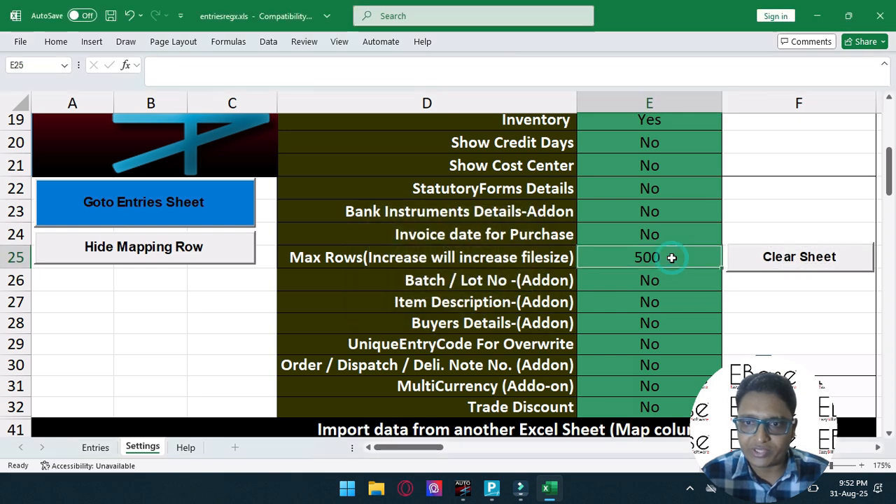
Set the Batch / Lot No add-on option to No
click(633, 285)
key(alt+Down)
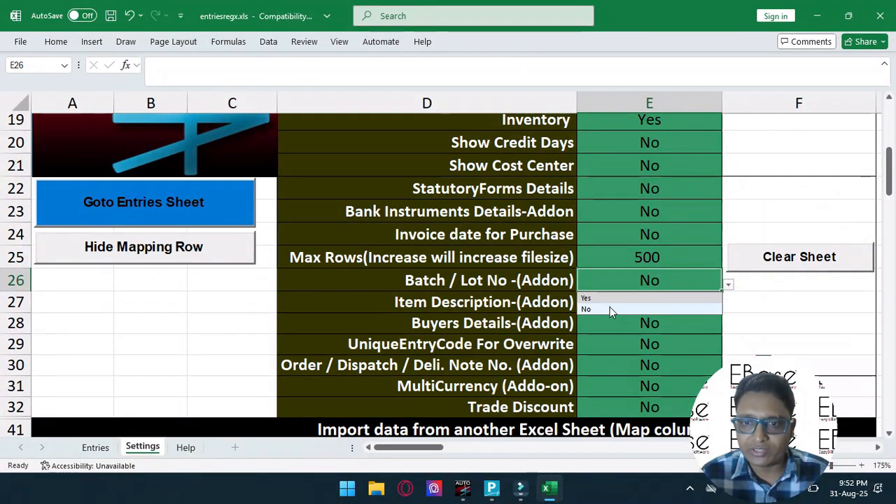
click(620, 309)
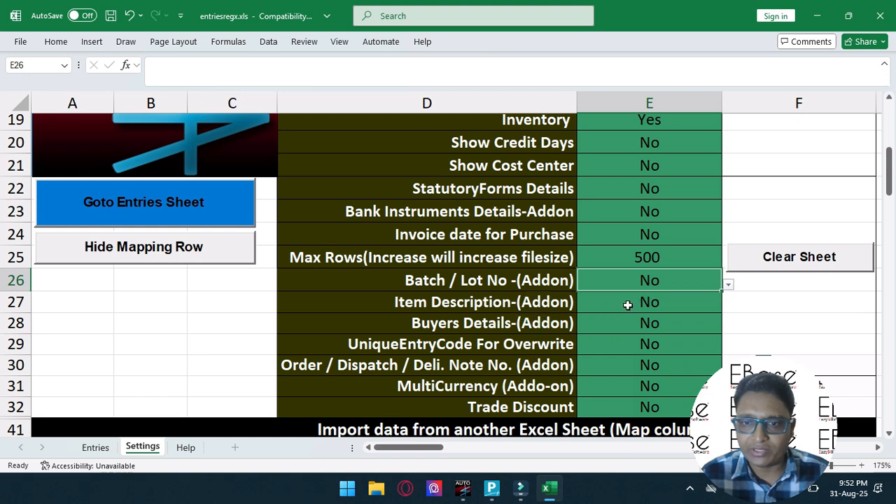
Set the Item Description and Buyers Details add-on options to Yes
click(632, 308)
key(alt+Down)
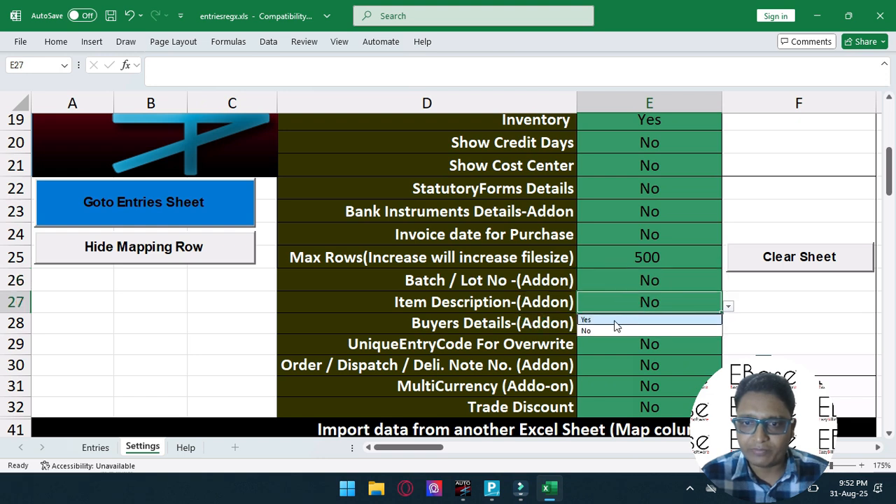
click(616, 321)
click(626, 324)
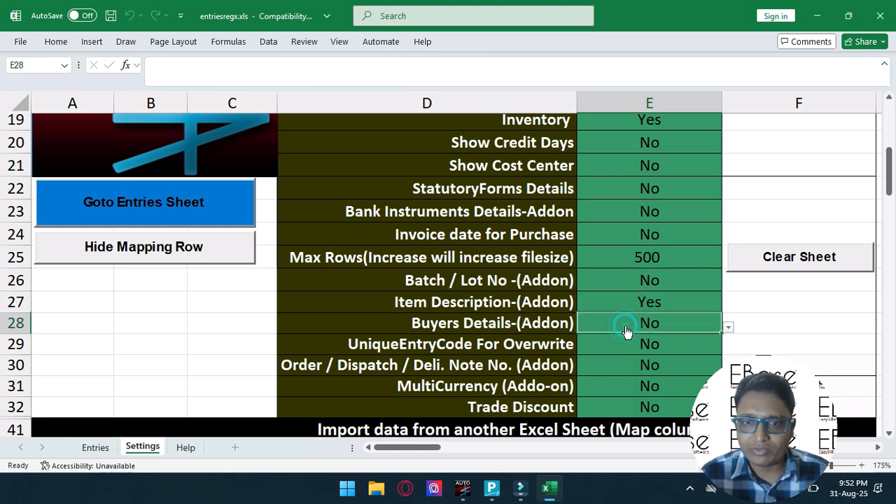
key(alt+Down)
click(610, 339)
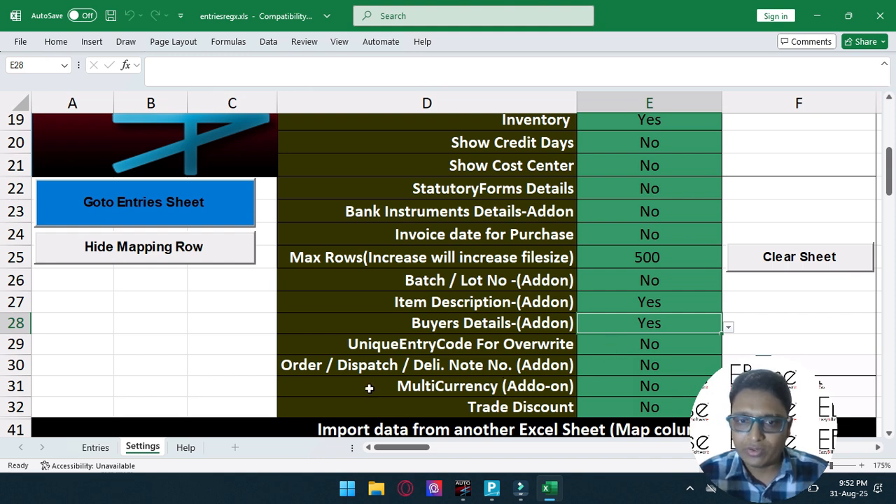
Set the MultiCurrency add-on option to Yes
click(629, 369)
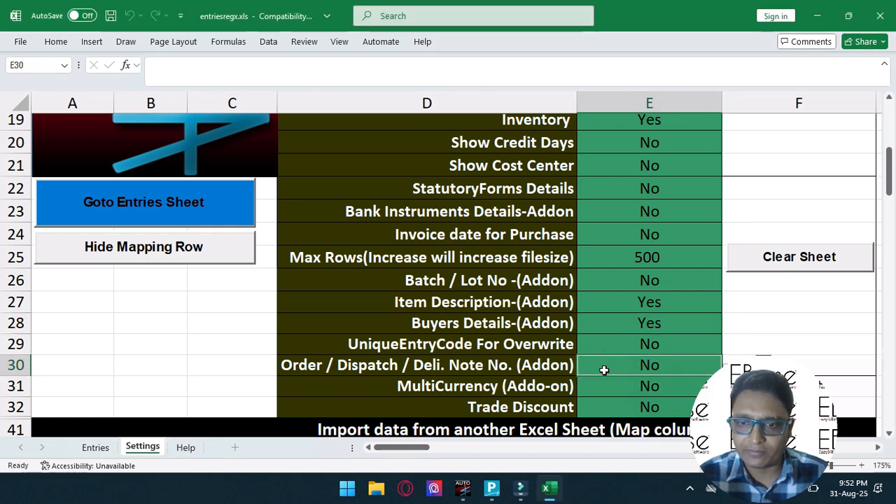
scroll(607, 364, down, 3)
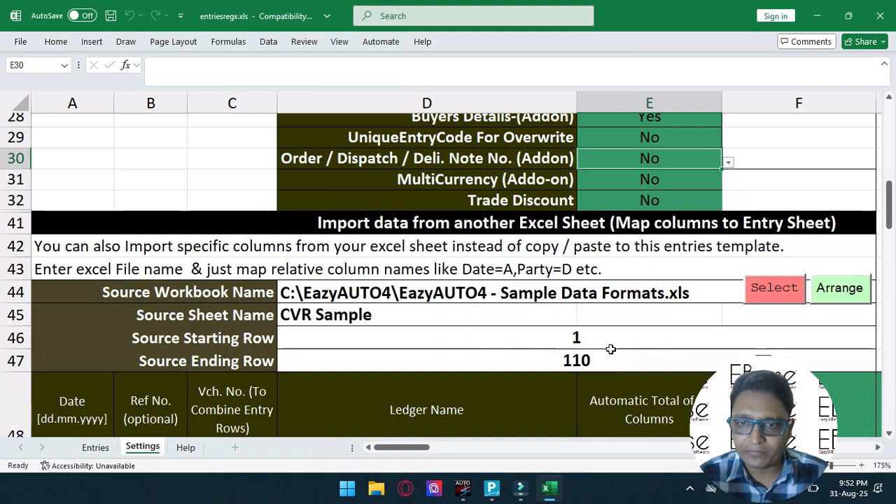
click(621, 183)
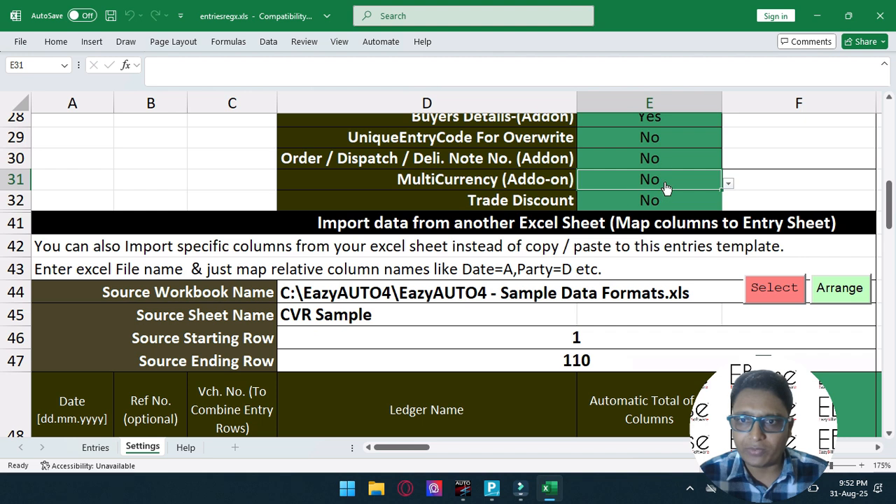
key(alt+Down)
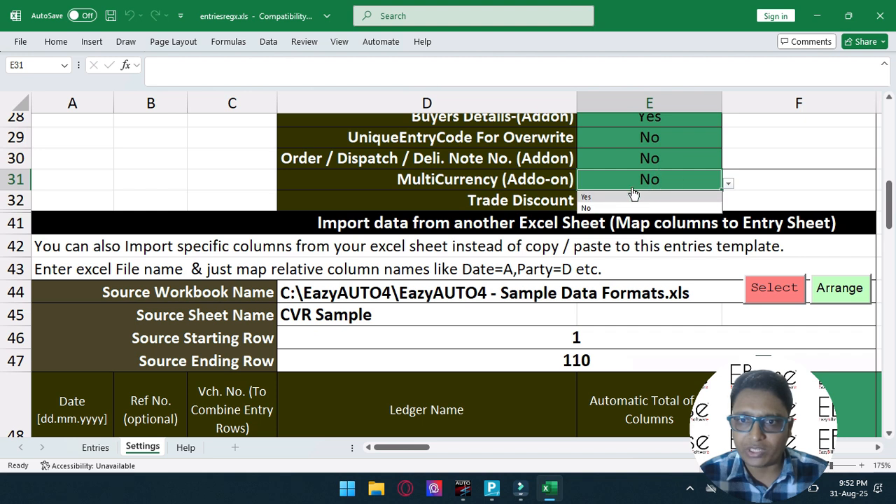
click(588, 197)
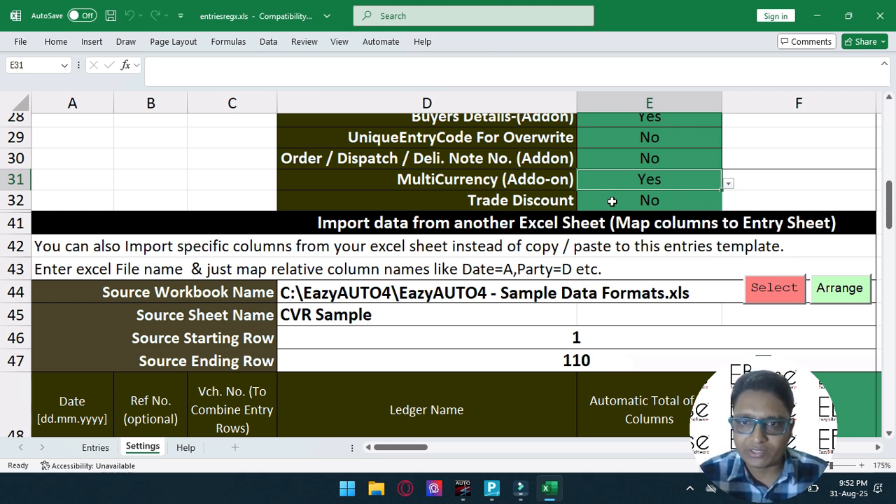
Arrange the source workbook EazyAUTO4 - Sample Data Formats.xls alongside the template and view its CVR Sample Sale sheet
scroll(612, 202, up, 5)
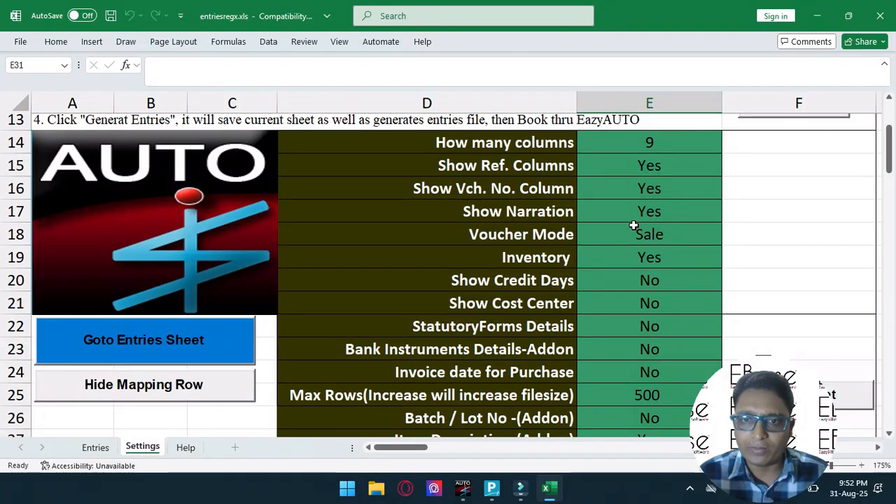
scroll(634, 224, down, 4)
scroll(632, 226, down, 3)
click(364, 158)
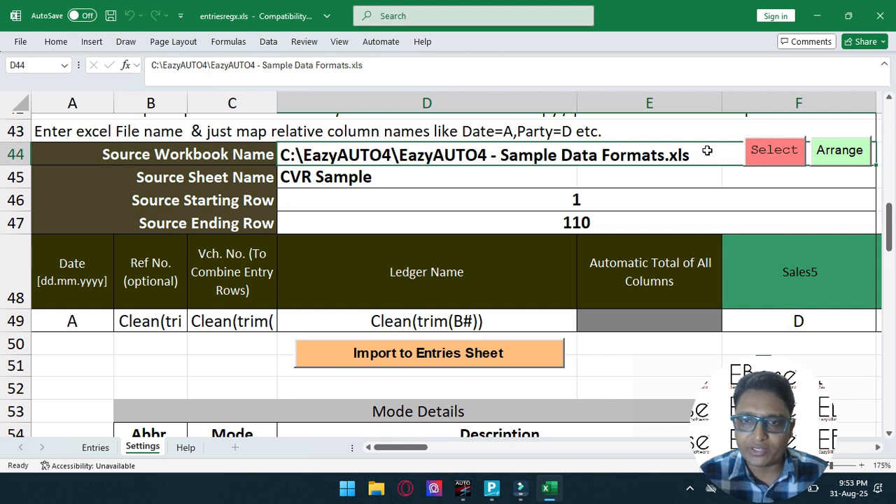
click(839, 151)
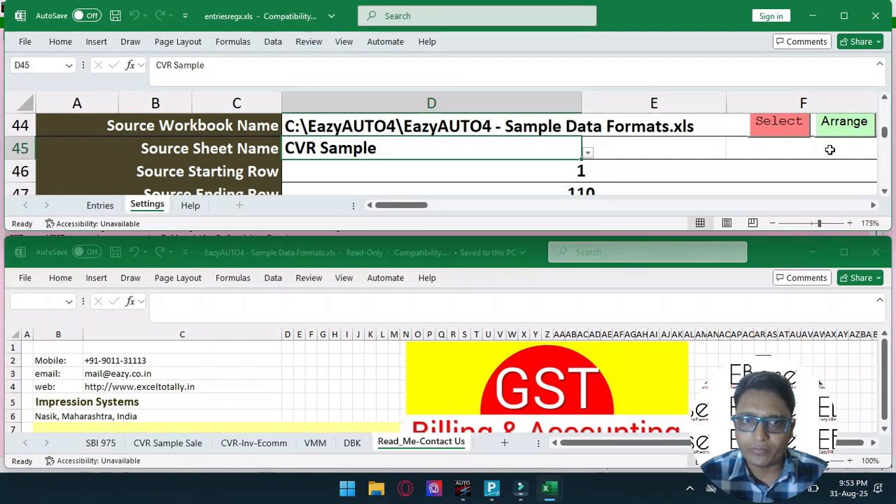
click(175, 443)
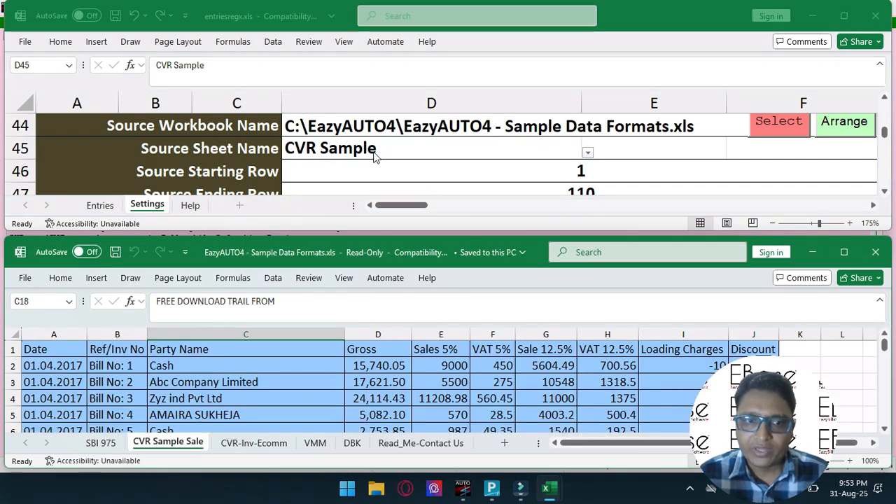
Set the Source Sheet Name to CVR-Inv-Ecomm
click(351, 160)
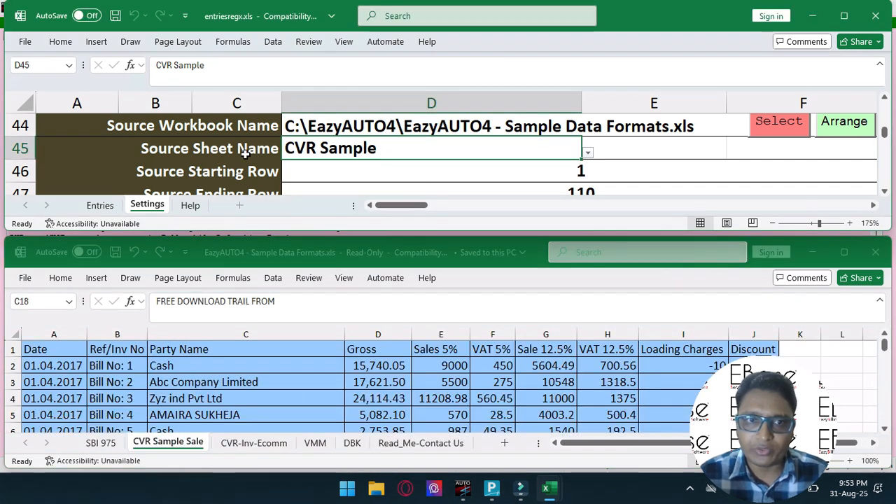
key(alt+Down)
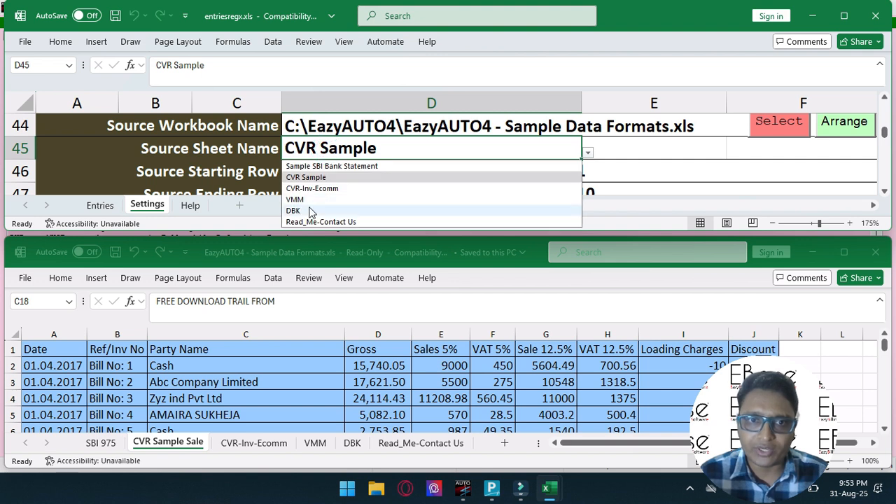
click(336, 188)
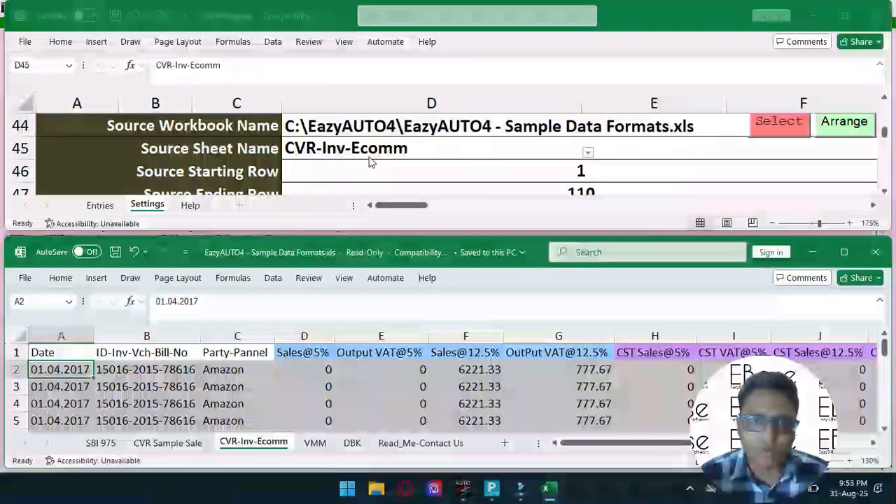
Identify the first data row in the CVR-Inv-Ecomm sheet and set the Source Starting Row to 2
click(238, 212)
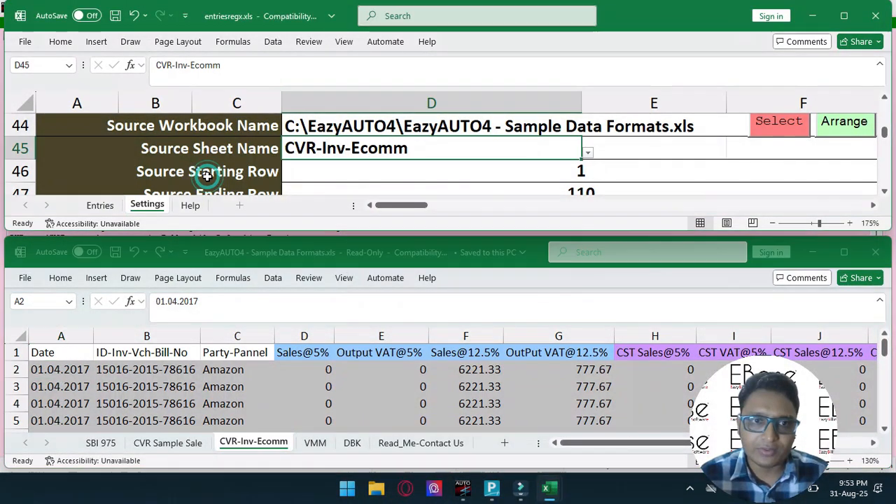
click(16, 369)
click(572, 166)
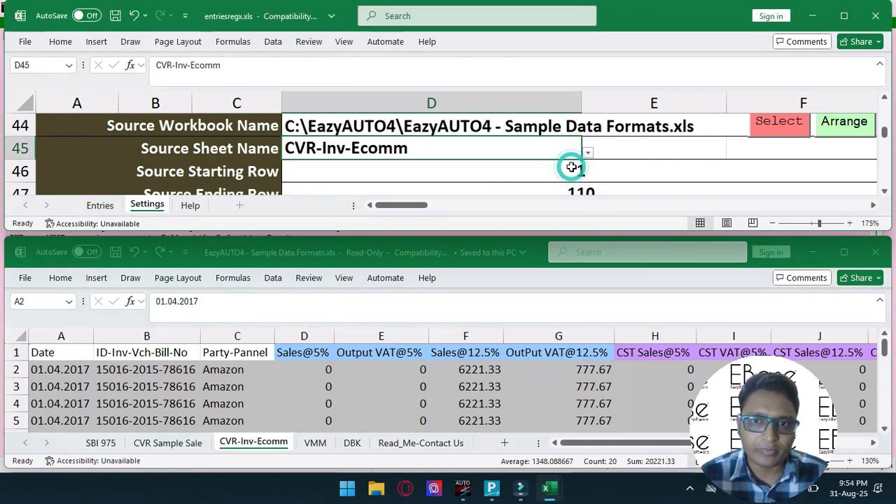
click(573, 166)
text(2)
key(Return)
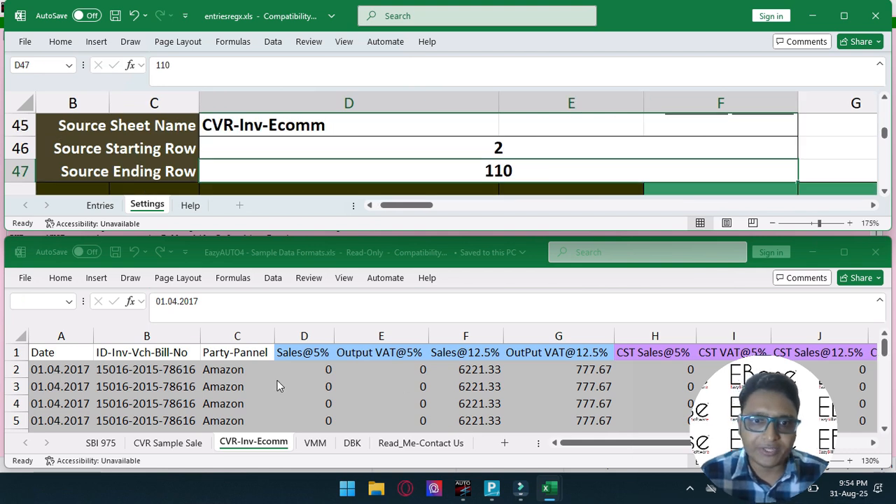
Go to the last data row in the CVR-Inv-Ecomm sheet and set the Source Ending Row to 17
click(278, 382)
key(Down)
key(Down)
key(Down)
key(Down)
key(Down)
key(Down)
key(Down)
key(Down)
key(Down)
key(Down)
key(Down)
key(Down)
key(Down)
key(Down)
key(Down)
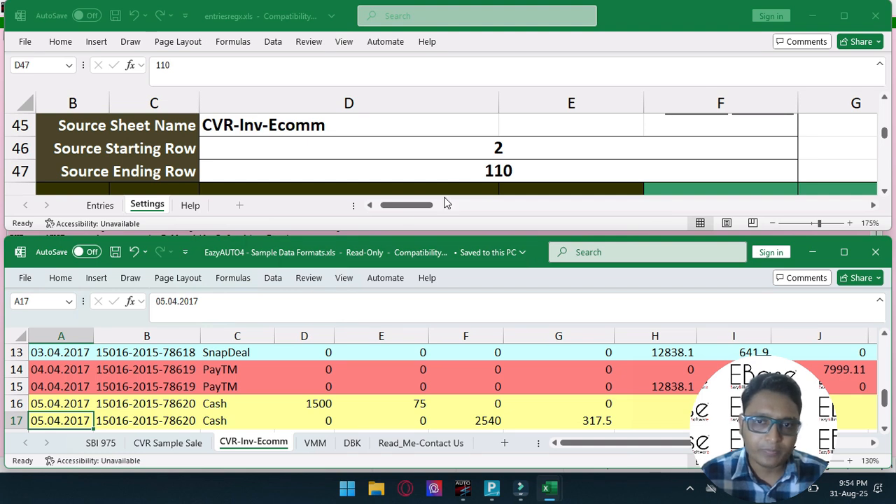
click(496, 174)
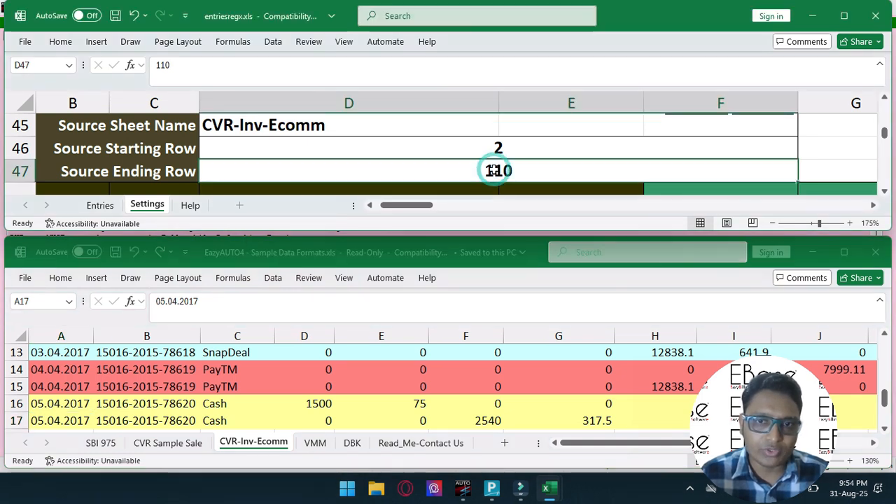
text(1)
key(Return)
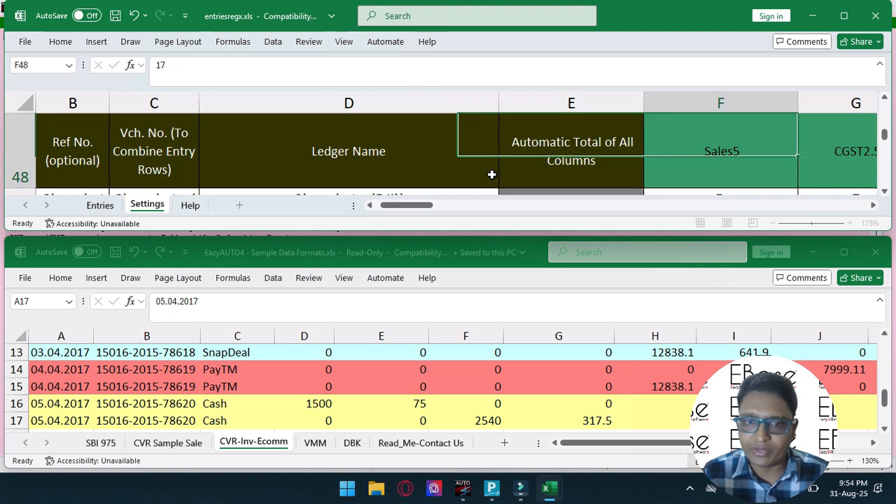
scroll(491, 175, up, 1)
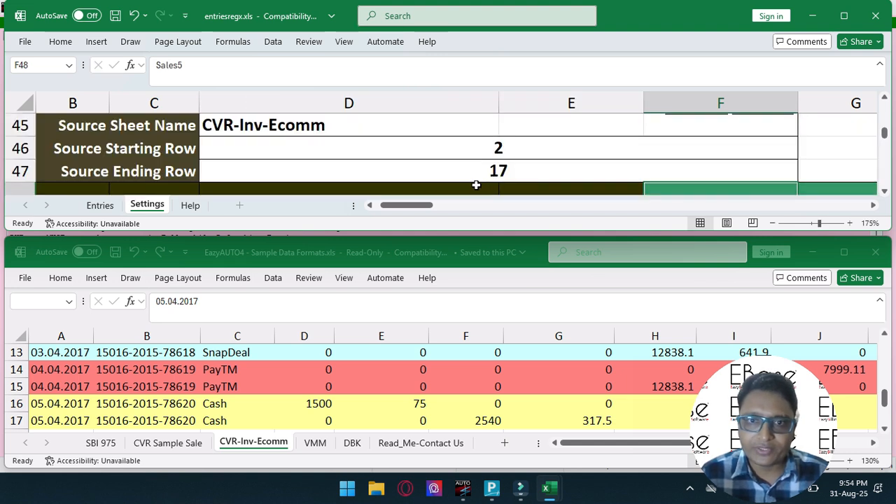
Copy the header cells from Sales@5% through Discount in row 1 of the CVR-Inv-Ecomm sheet
click(412, 369)
scroll(412, 369, up, 4)
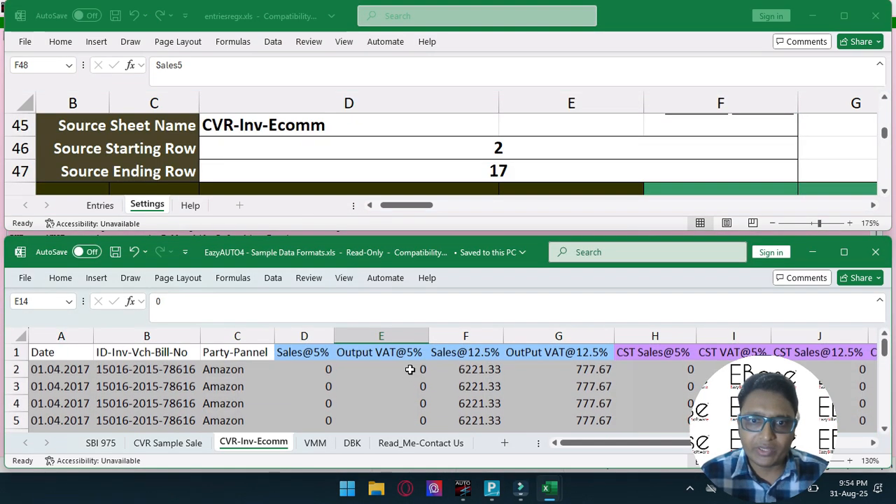
click(295, 355)
key(shift+Right)
key(shift+Right)
key(shift+Right)
key(shift+Right)
key(shift+Right)
key(shift+Right)
key(shift+Right)
key(shift+Right)
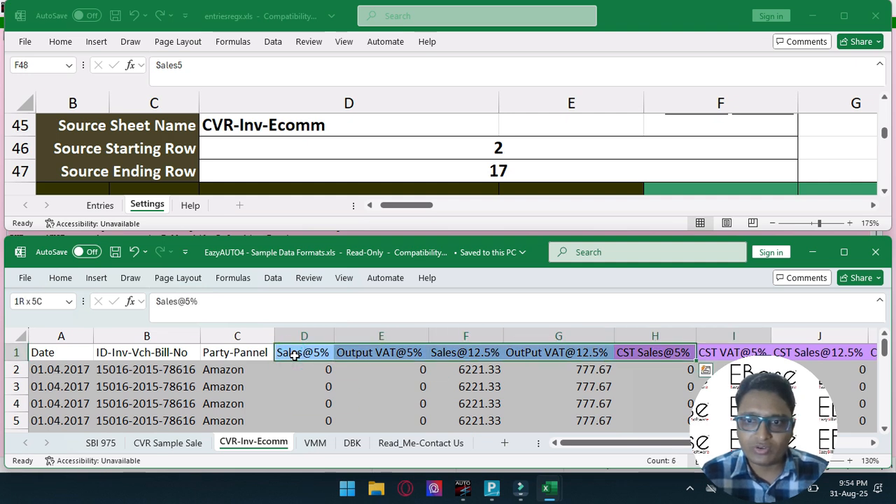
key(shift+Right)
key(shift+Right)
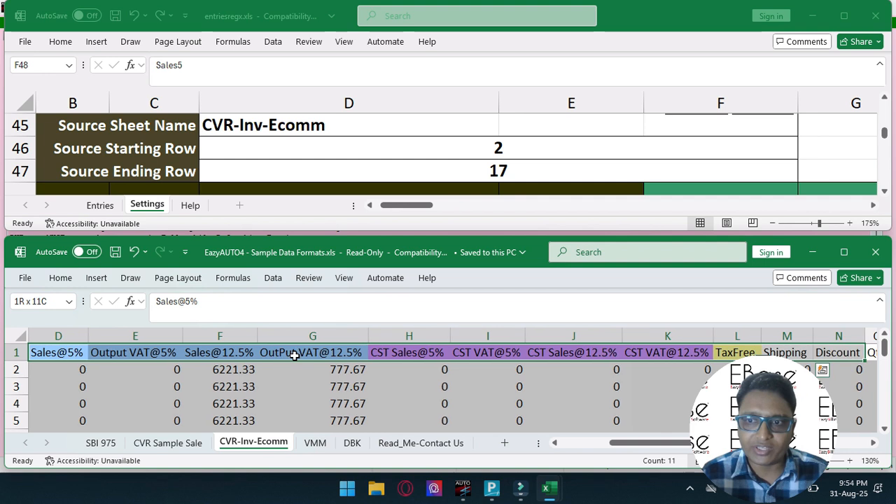
key(ctrl+c)
Paste the copied headers as values into the Settings ledger header row, starting at cell F48
click(697, 173)
scroll(698, 171, down, 1)
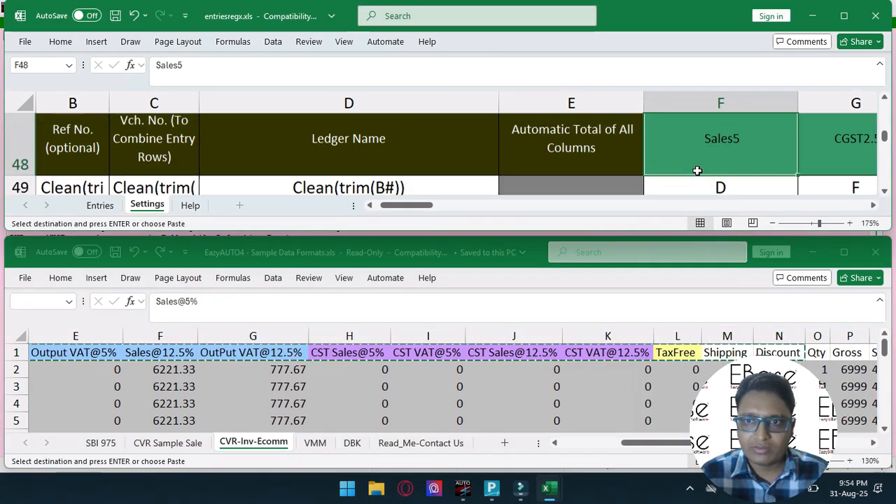
key(ctrl+alt+v)
key(v)
key(Return)
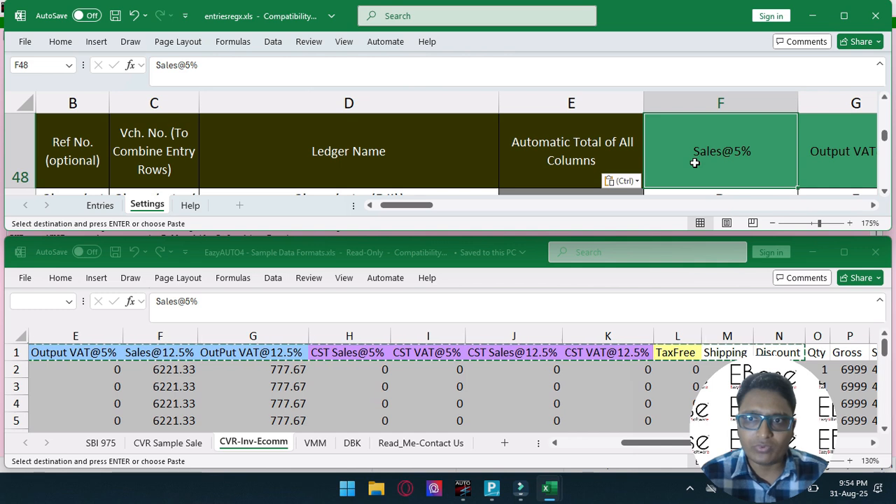
scroll(694, 162, down, 1)
scroll(674, 163, down, 2)
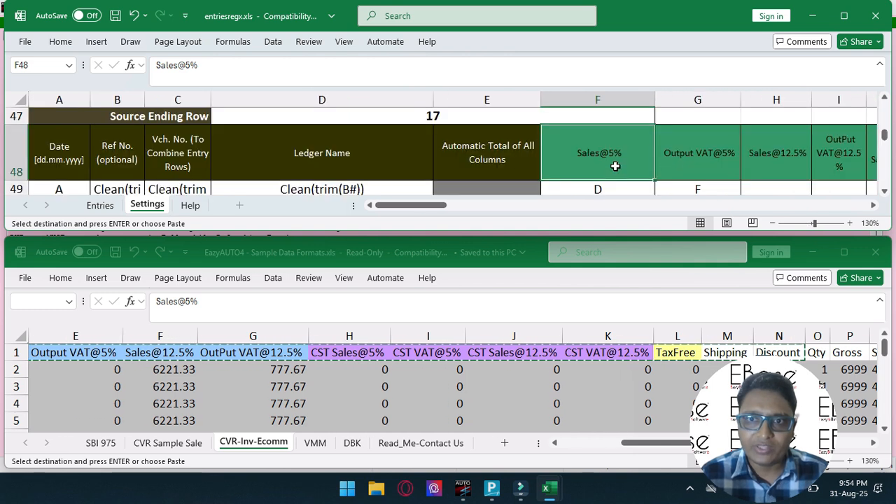
Check the source column letters in CVR-Inv-Ecomm and map the Sales@5% ledger in row 49 to source column D
click(106, 361)
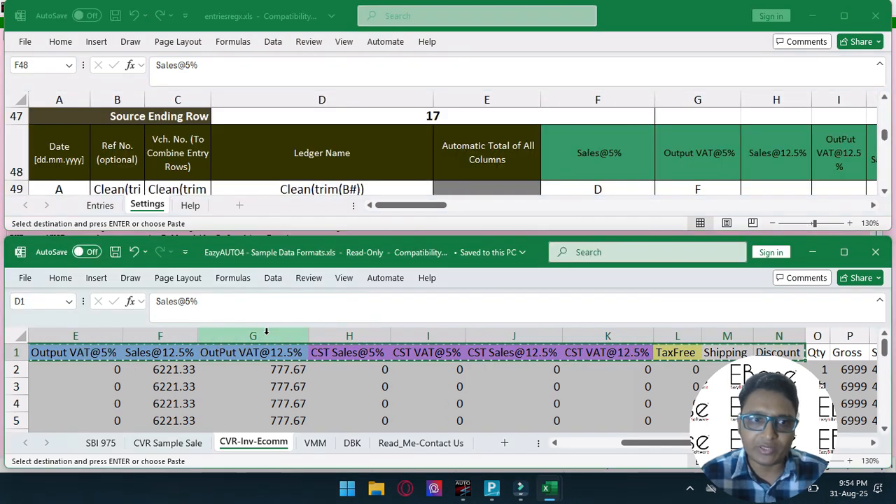
click(203, 372)
key(Left)
key(Left)
key(Left)
key(Left)
key(Left)
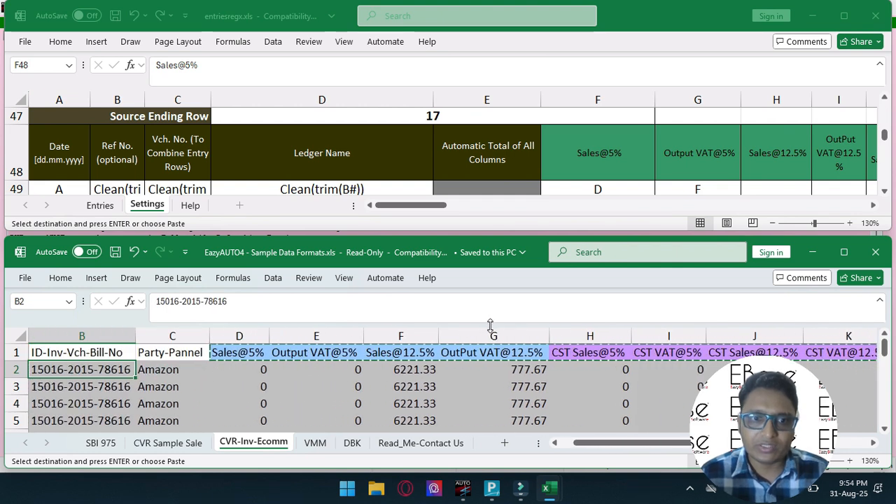
click(619, 189)
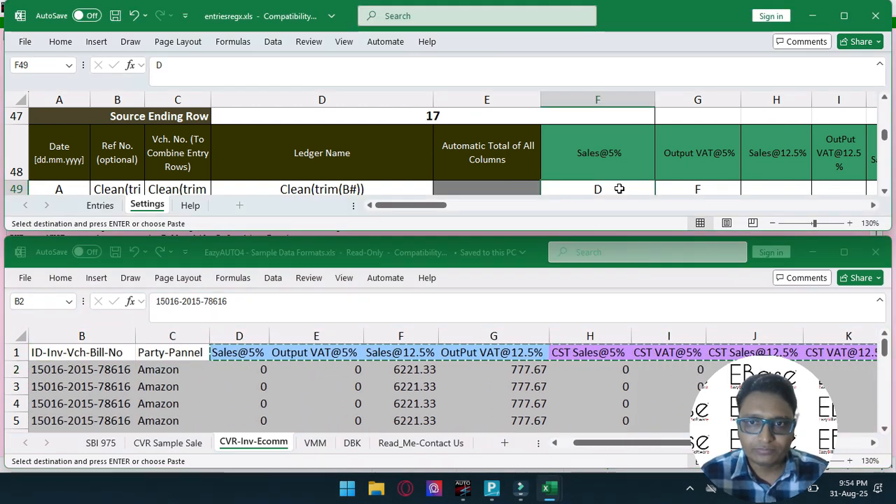
scroll(619, 189, down, 1)
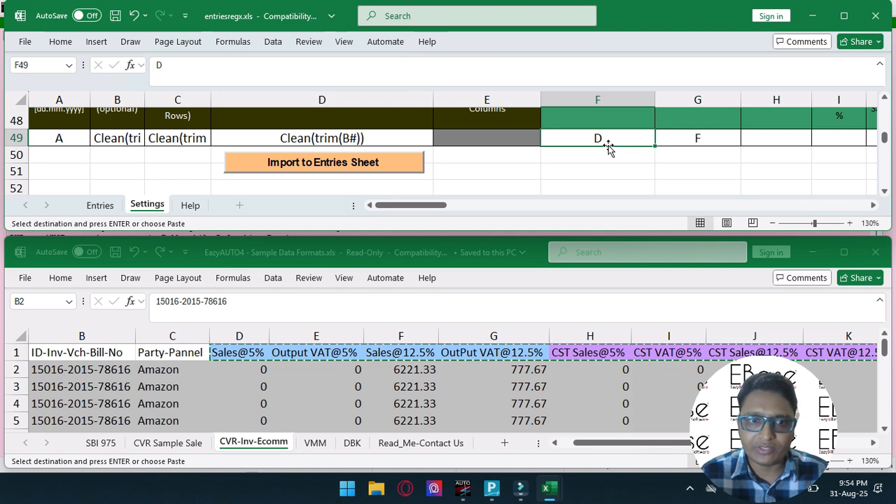
scroll(608, 142, up, 1)
double_click(603, 183)
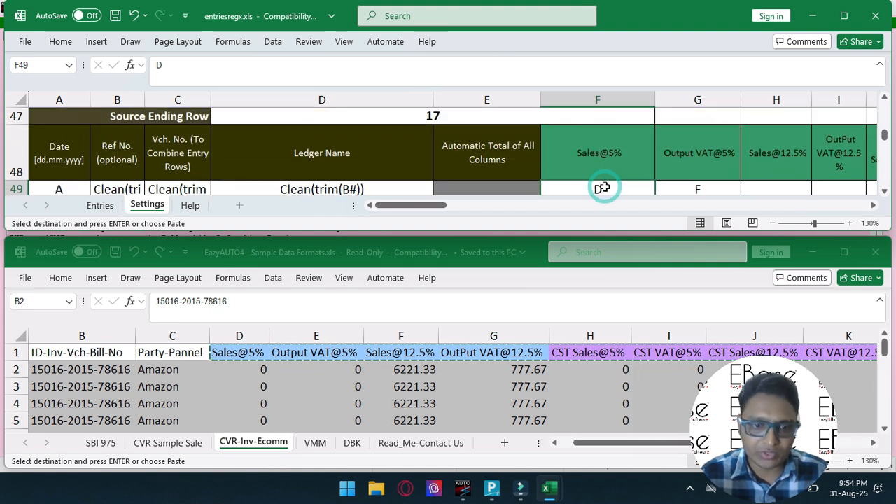
Map the Output VAT@5% ledger in row 49 to source column E
click(685, 183)
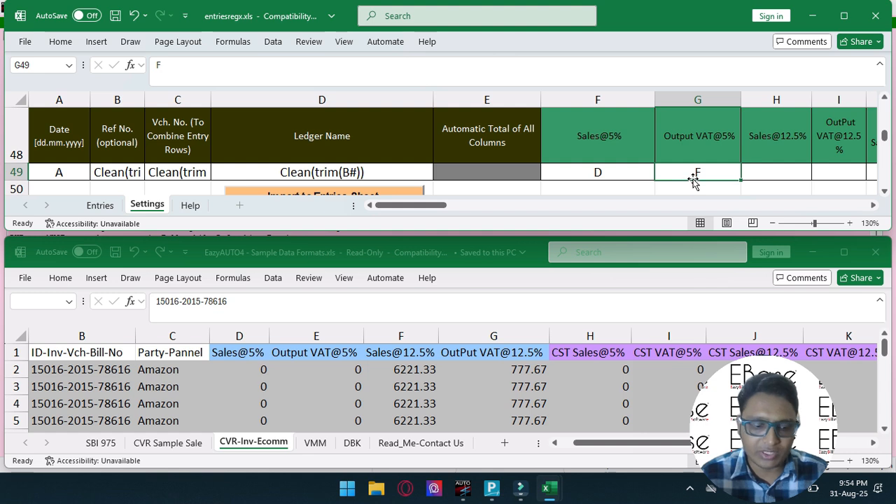
double_click(688, 182)
key(Tab)
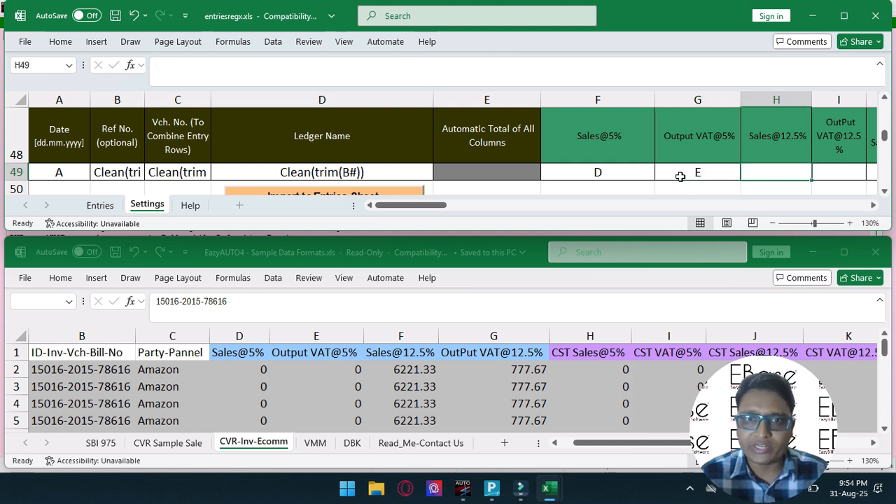
Review the row 49 source mappings for Date, Ref No., Vch. No. and Ledger Name
click(57, 173)
click(114, 171)
click(176, 172)
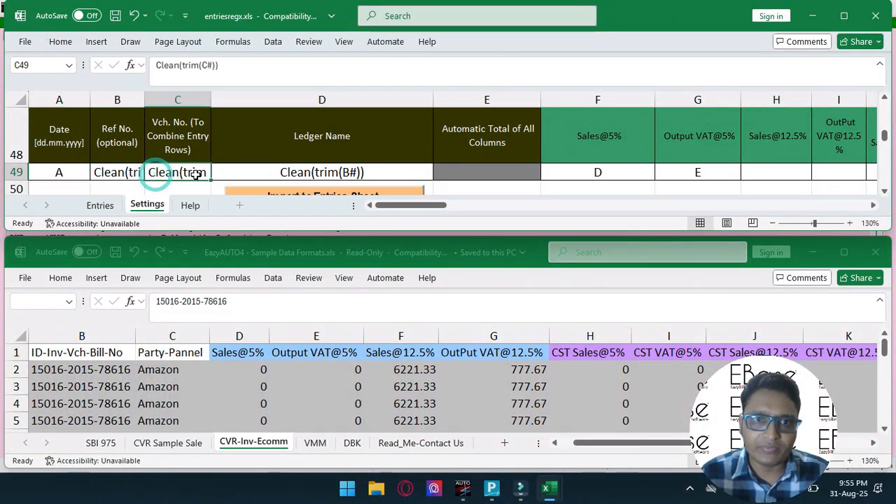
click(296, 172)
Maximize the template workbook and review the optional inventory mapping columns from Item Name to Accounting Allocation
drag(402, 206, 465, 209)
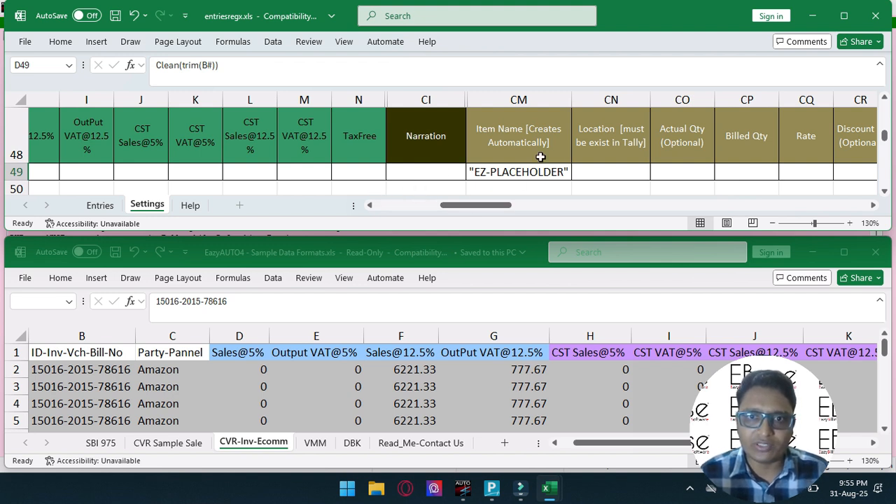
scroll(538, 150, up, 1)
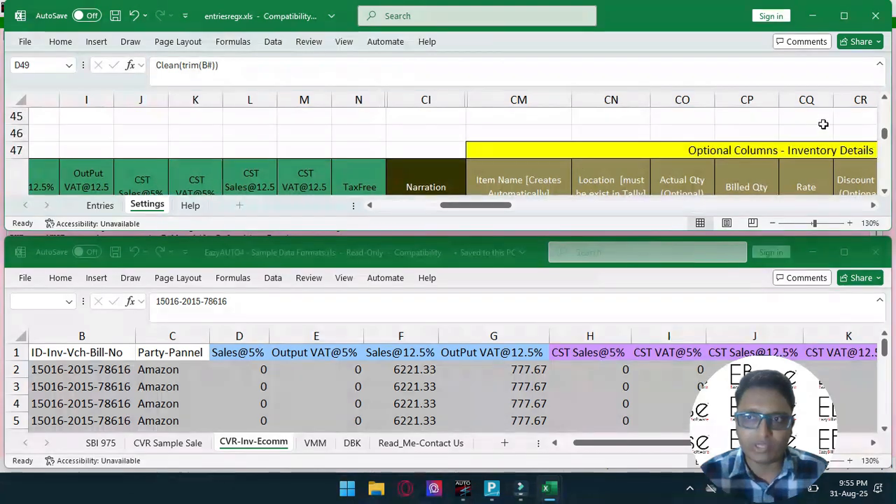
click(850, 21)
scroll(557, 256, up, 3)
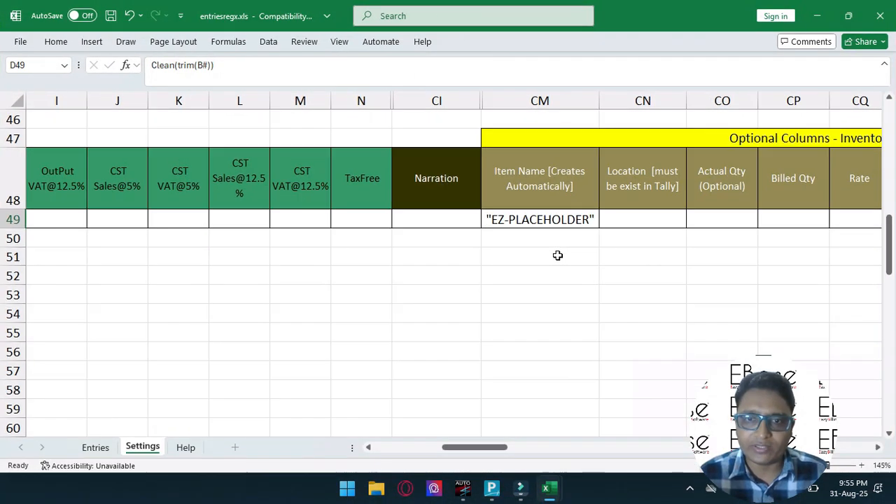
scroll(558, 256, up, 1)
click(617, 216)
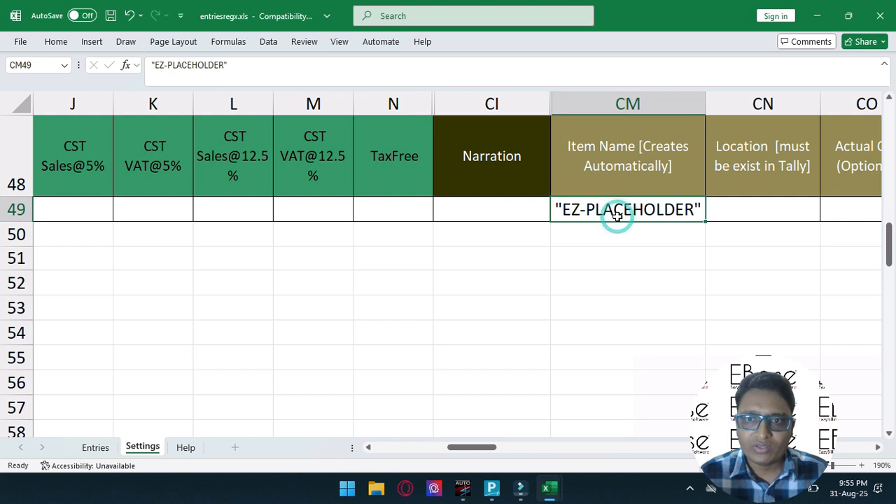
scroll(617, 216, up, 2)
scroll(617, 216, down, 1)
key(Right)
key(Right)
key(Right)
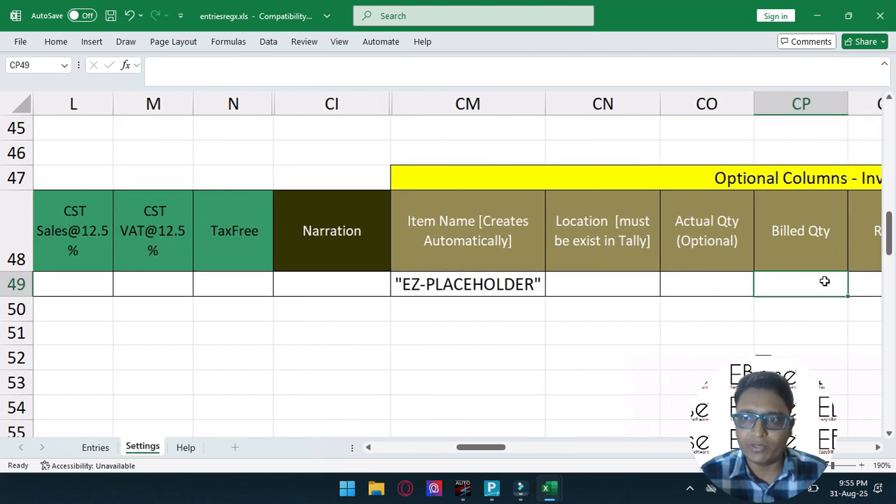
key(Right)
key(Right)
key(Right)
key(Right)
key(Right)
key(Right)
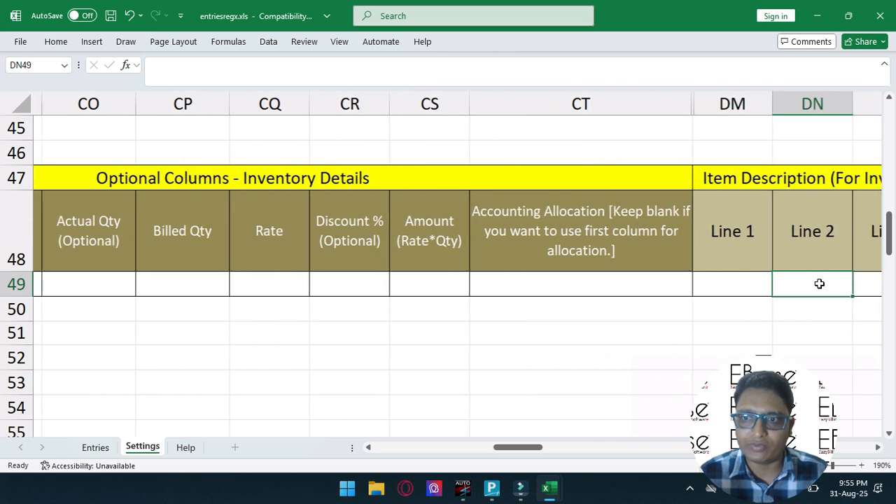
Review the Item Description lines and the Buyer's Details mapping columns in row 49
key(Right)
drag(640, 286, 808, 285)
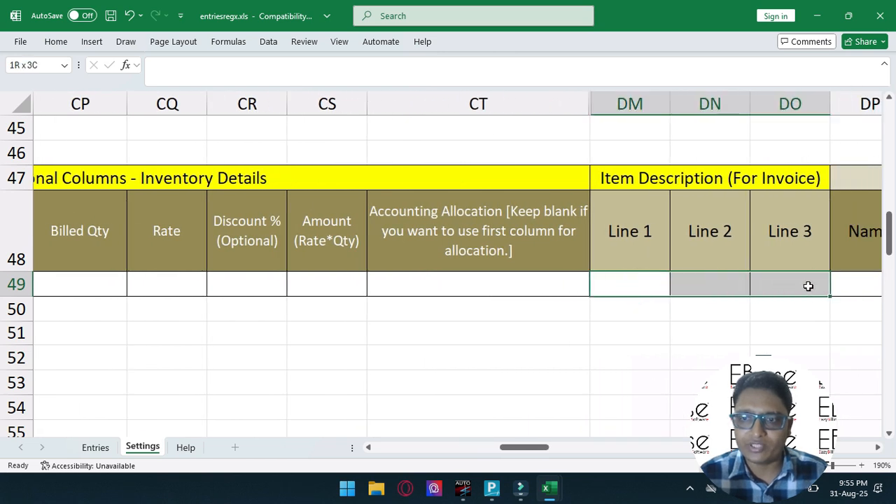
click(852, 284)
key(Right)
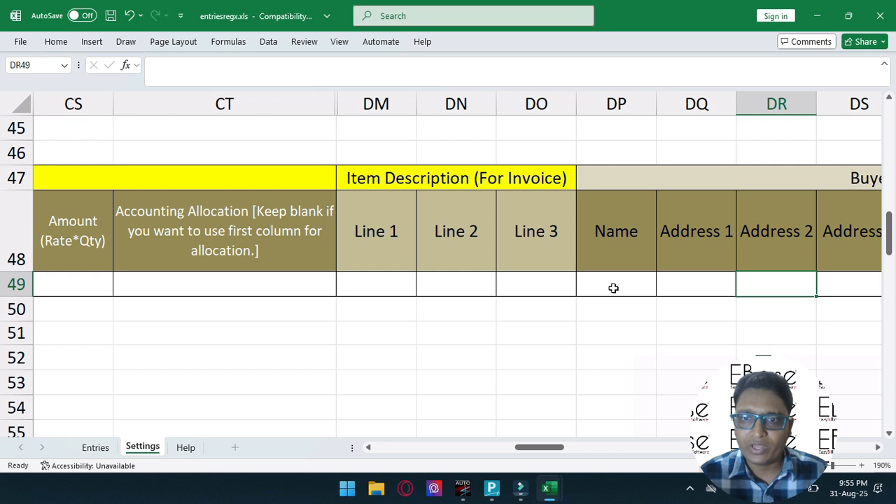
key(Right)
key(Right)
key(Right)
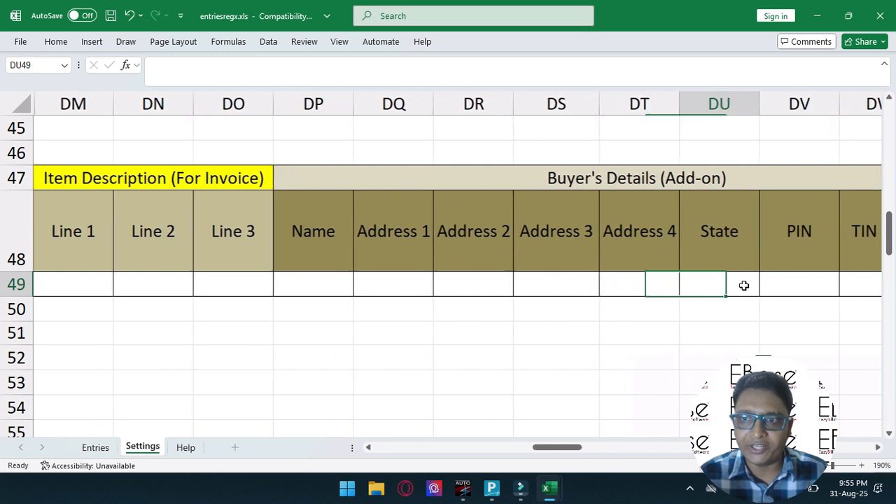
drag(309, 279, 753, 282)
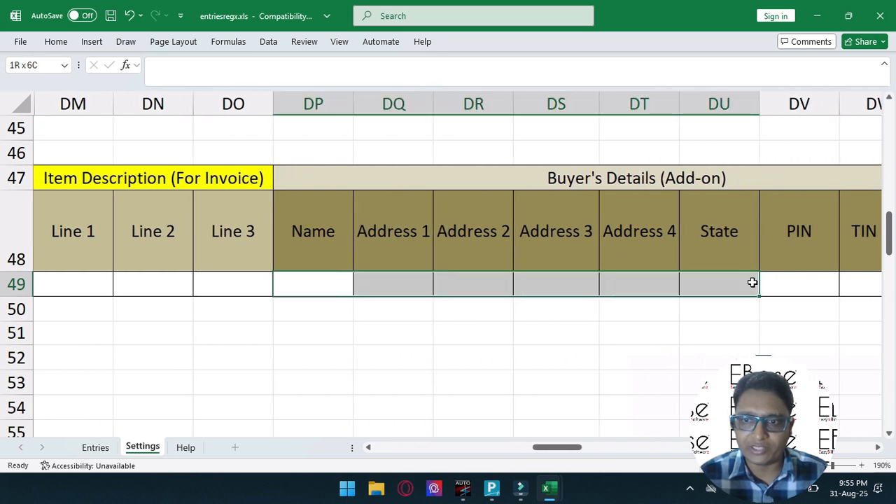
key(Right)
key(Right)
key(Right)
key(Right)
key(Right)
key(Right)
key(Right)
key(Right)
key(Right)
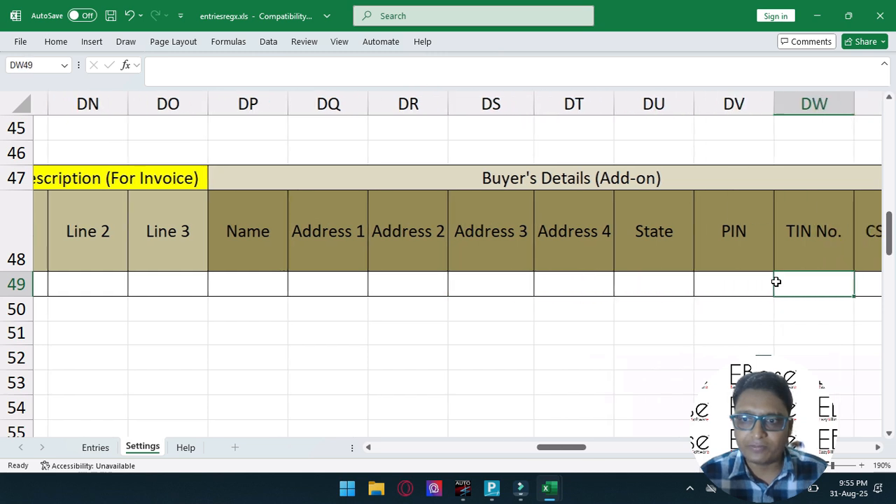
Review the Consignee Details and Unique Entry Code mapping columns
key(Right)
key(Right)
key(Right)
key(Right)
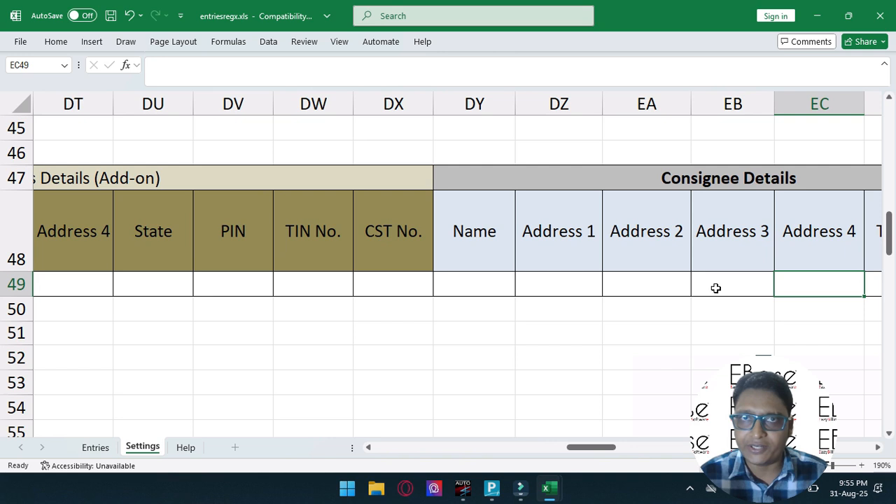
key(Right)
key(Right)
key(Right)
key(Right)
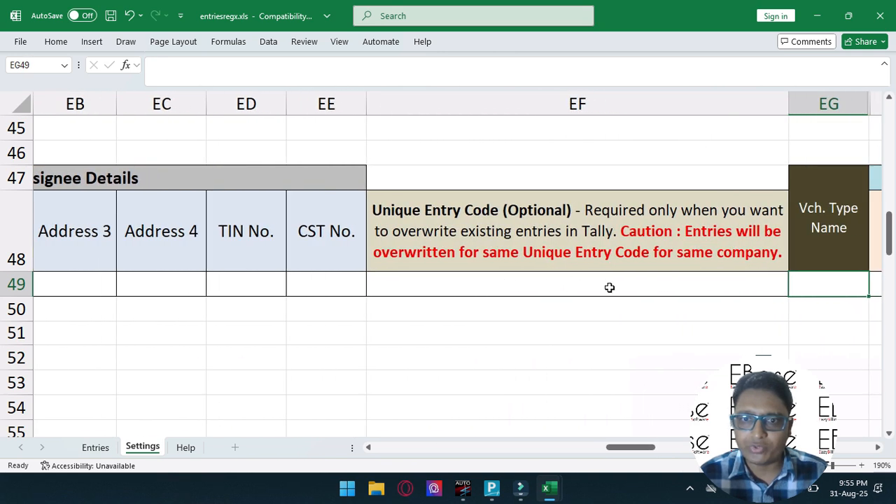
Review the Vch. Type Name column and the Multi Currency columns from Foreign Currency to Base Currency
key(Right)
key(Right)
key(Right)
key(Right)
key(Right)
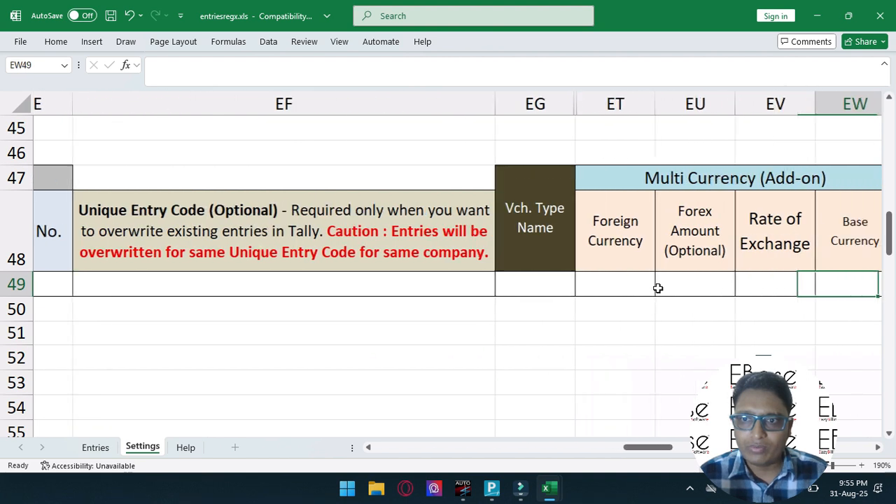
drag(143, 285, 391, 283)
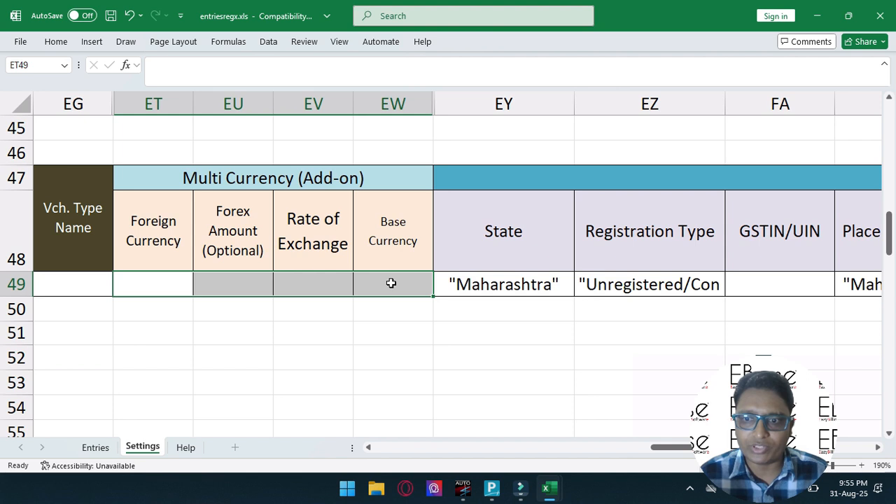
Review the GST Details mapping columns from State to Suppliers Dr/Cr Note Date
click(525, 285)
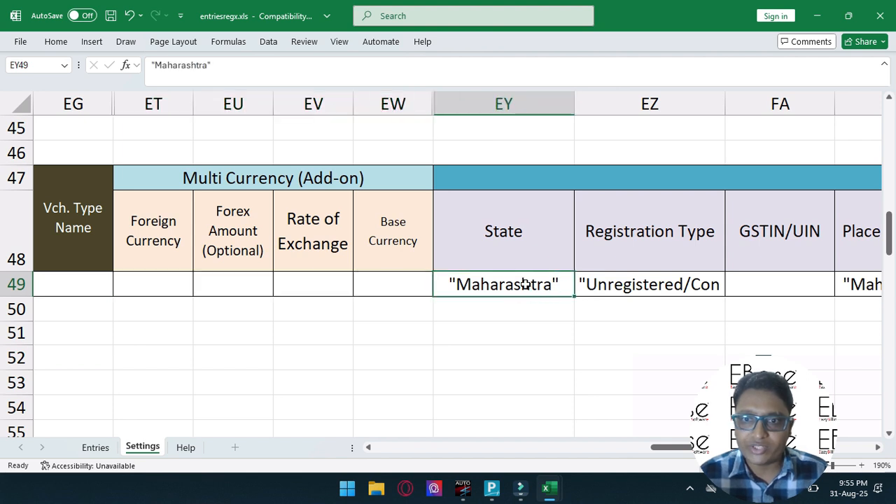
key(Right)
key(Right)
key(Right)
key(Right)
key(Right)
key(Right)
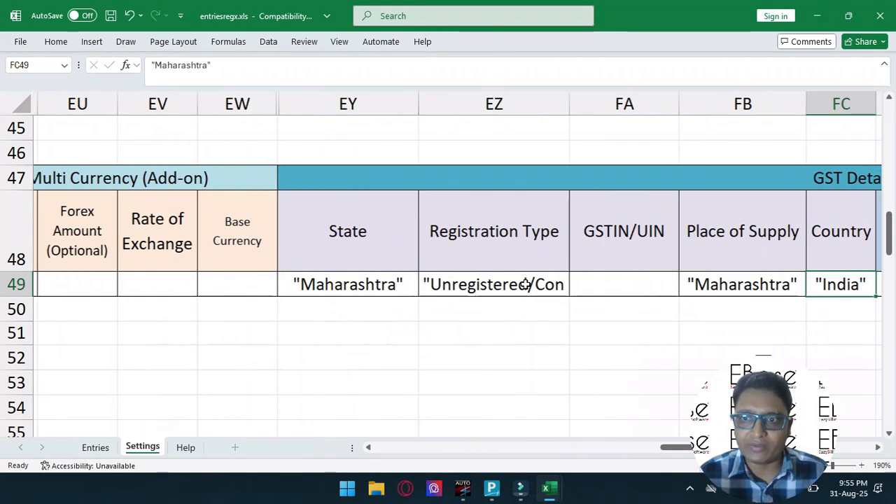
key(Right)
key(Right)
key(Right)
key(Right)
key(Right)
key(Right)
key(Right)
key(Right)
key(Right)
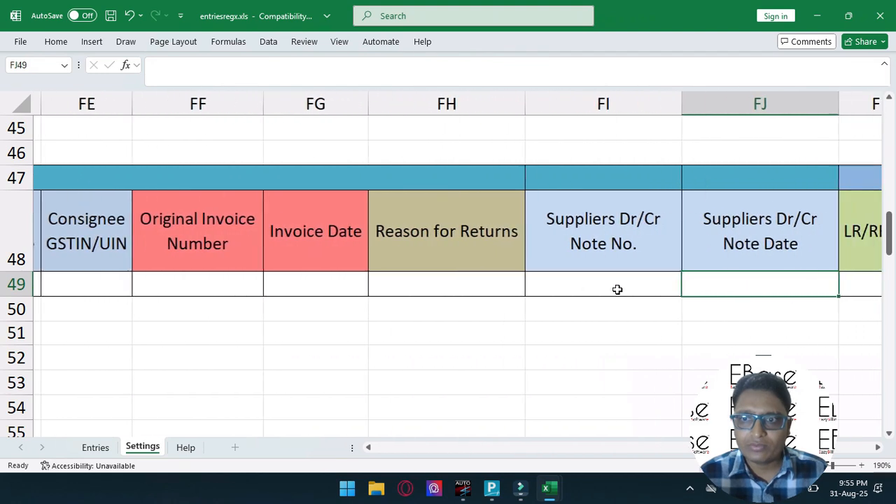
Review the Transport Details columns and the GST Details for Items columns from HSN/SAC Description to Taxability
drag(374, 285, 636, 287)
click(710, 293)
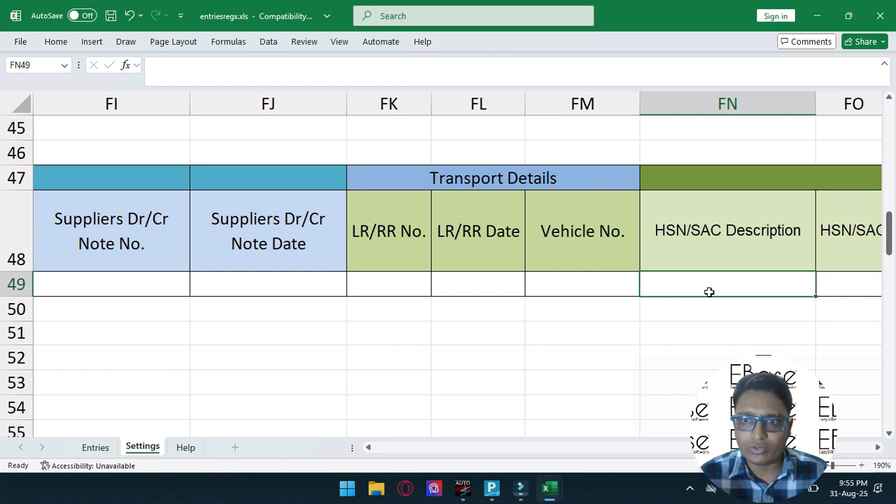
key(Right)
key(Right)
key(Right)
key(Right)
key(Right)
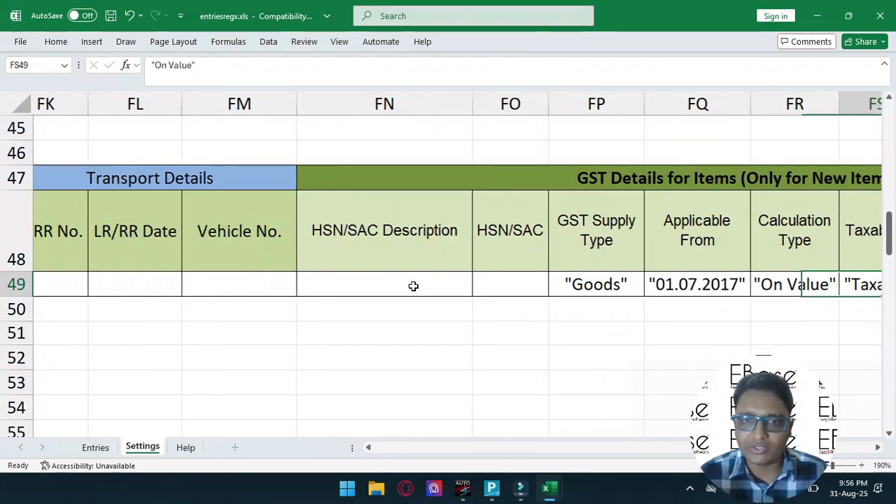
drag(372, 284, 795, 284)
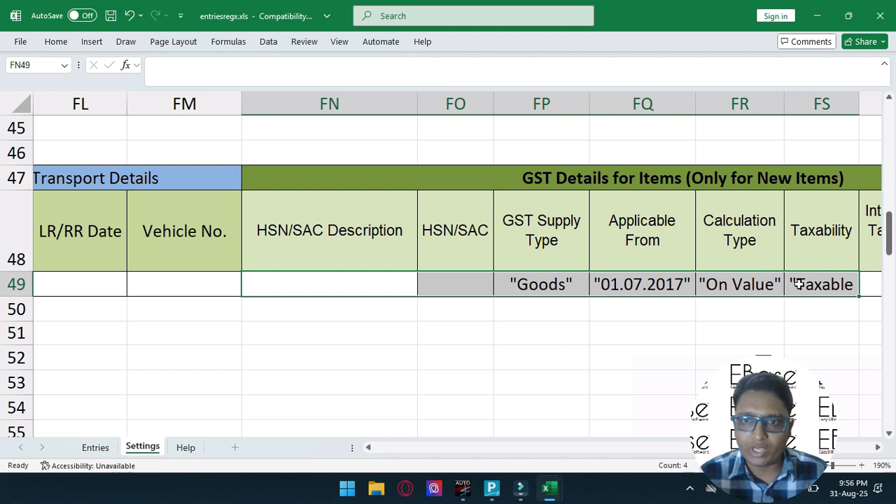
Review the remaining GST Details for Items columns from Taxability to Unit Name in the source column mapping
click(794, 284)
key(Right)
key(Right)
key(Right)
key(Right)
key(Right)
key(Right)
key(Right)
key(Right)
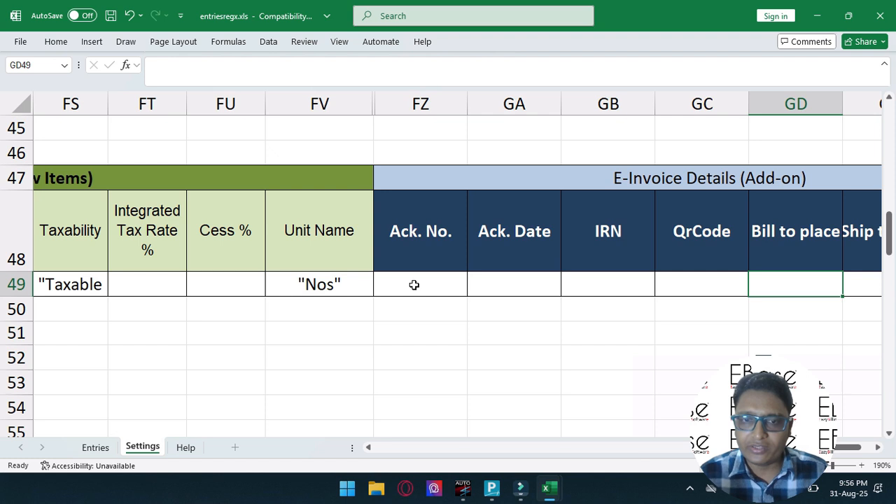
Review the E-Invoice Details (Add-on) mapping columns from Ack. No. to GST Registration State
click(414, 285)
key(Right)
key(Right)
key(Right)
key(Right)
key(Right)
key(Right)
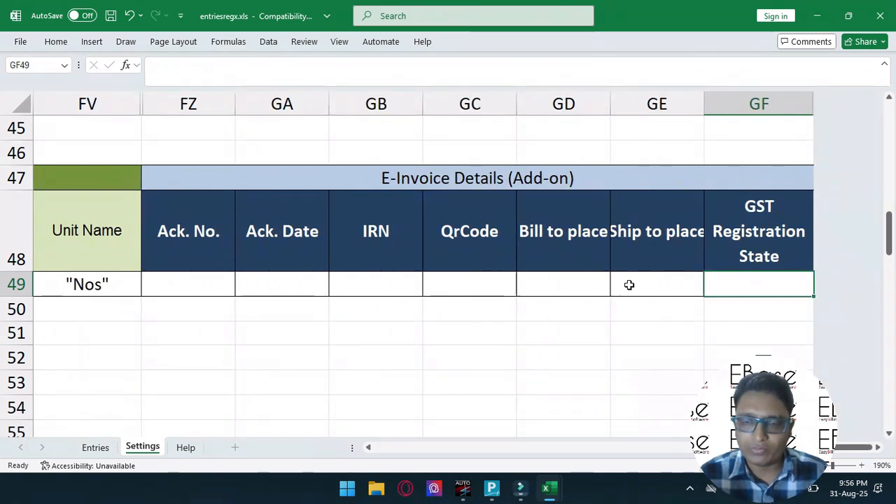
drag(189, 281, 734, 282)
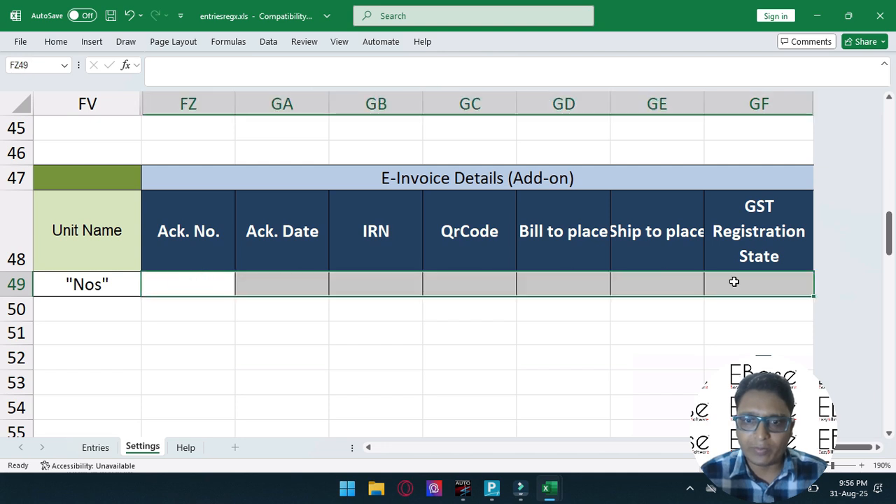
Return to the Entries sheet, then save the workbook and generate the sales entries for Eazy AUTO4
click(420, 444)
click(406, 447)
click(396, 445)
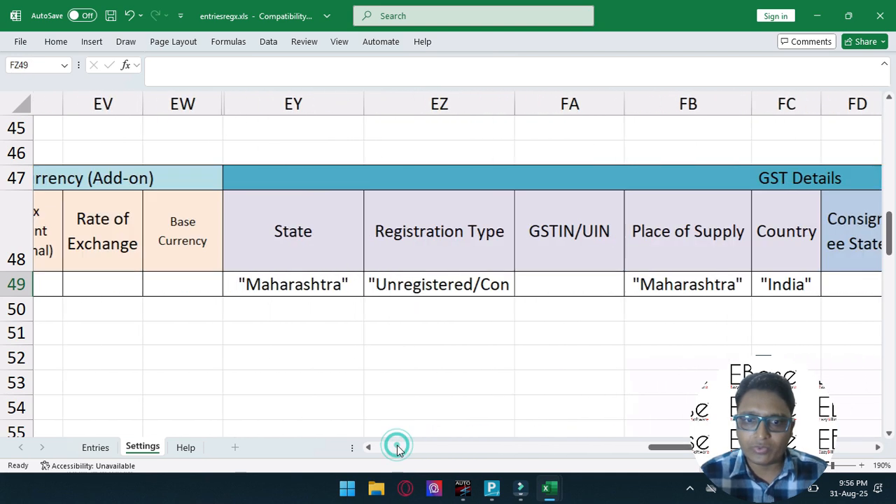
click(397, 447)
click(397, 446)
click(397, 446)
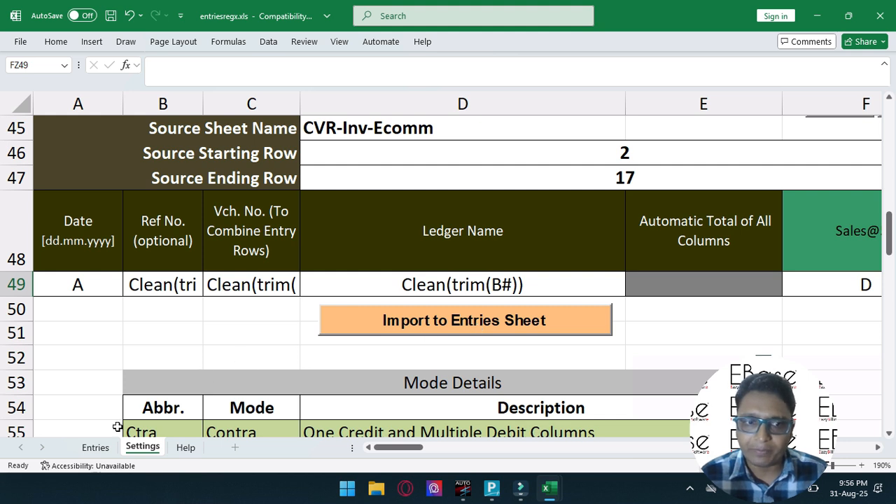
click(94, 448)
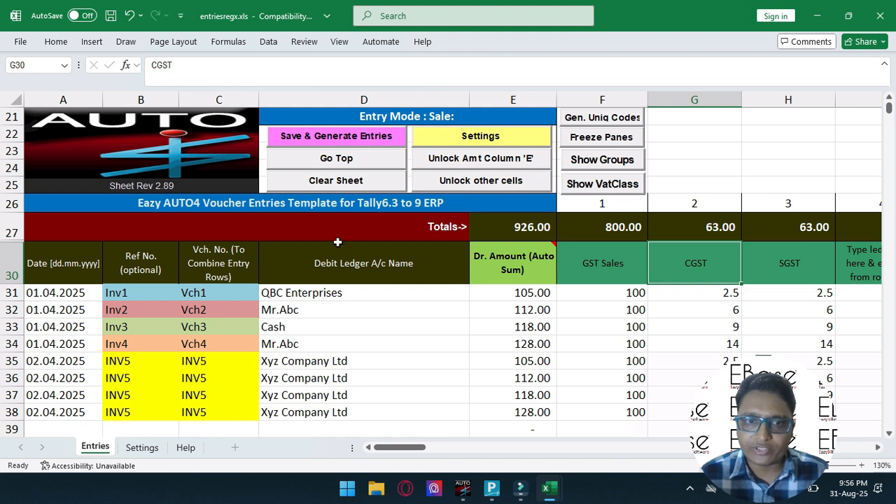
drag(318, 294, 304, 412)
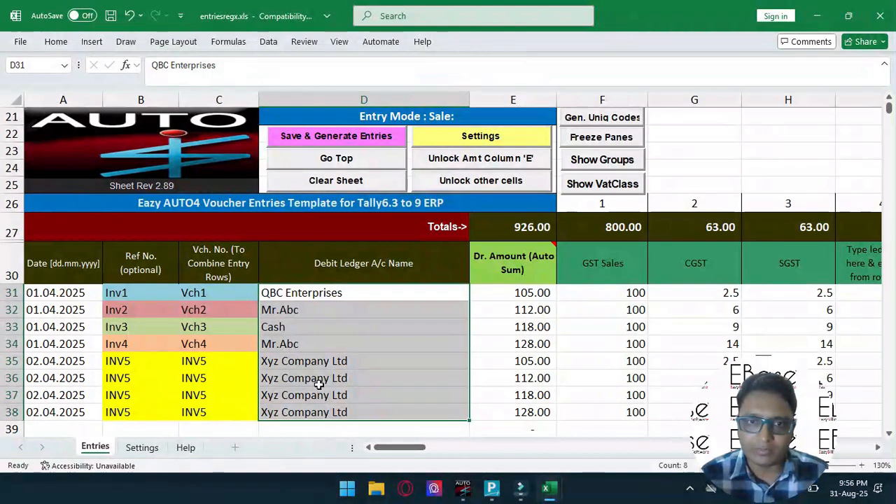
click(344, 137)
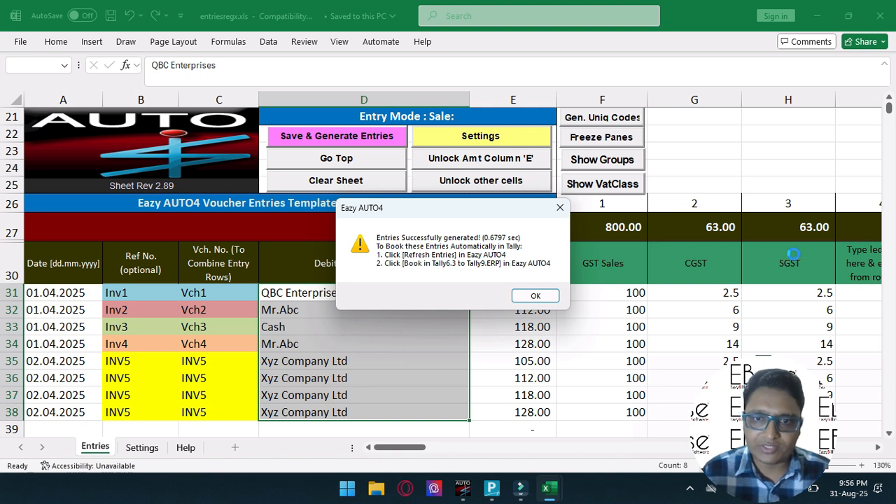
click(548, 295)
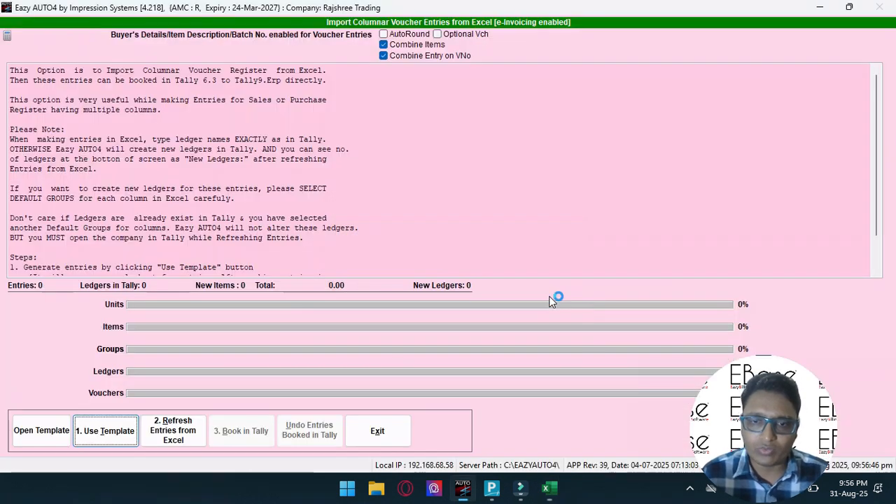
Refresh the columnar voucher entries from Excel in Eazy AUTO4
click(173, 434)
click(459, 290)
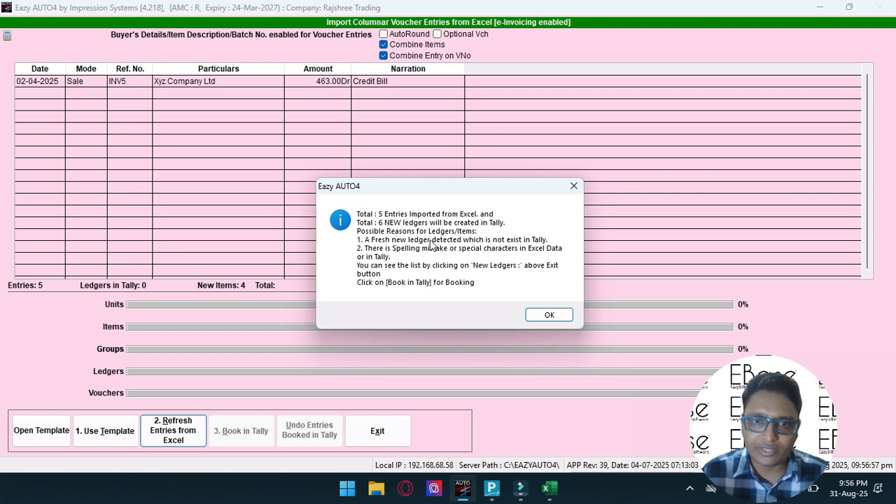
click(544, 316)
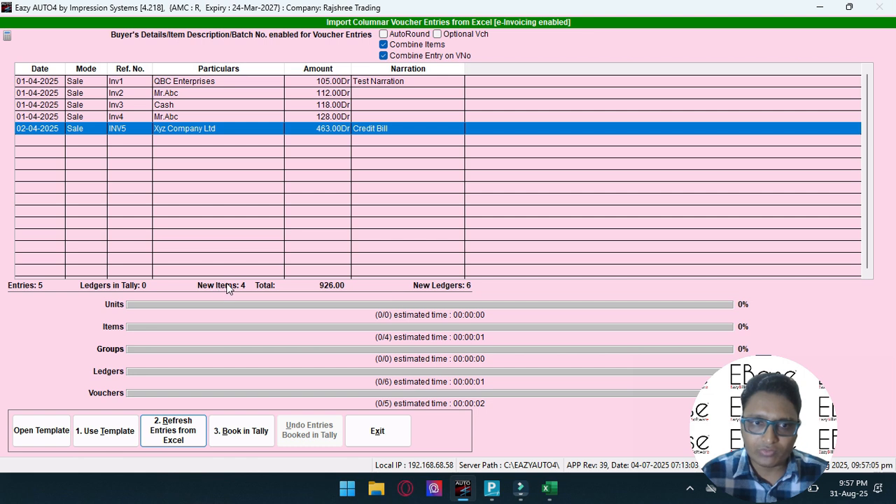
Review the lists of new ledgers and new items that do not exist in Tally
click(440, 285)
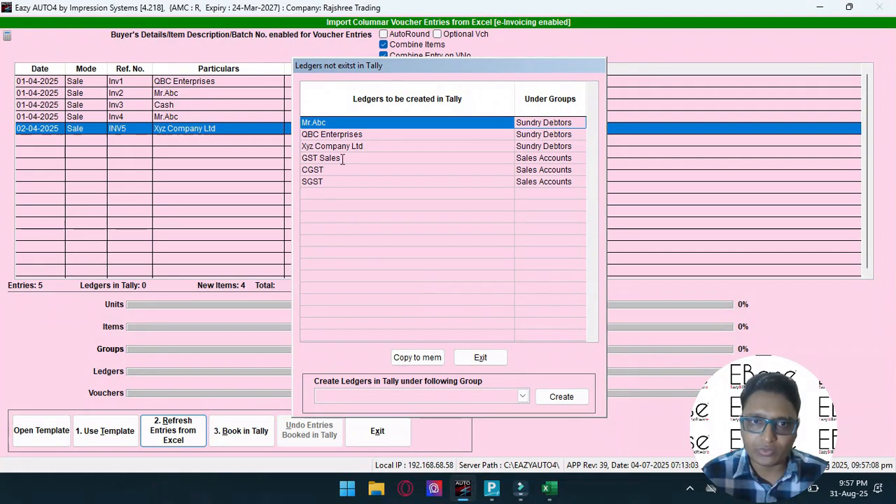
click(479, 358)
click(211, 284)
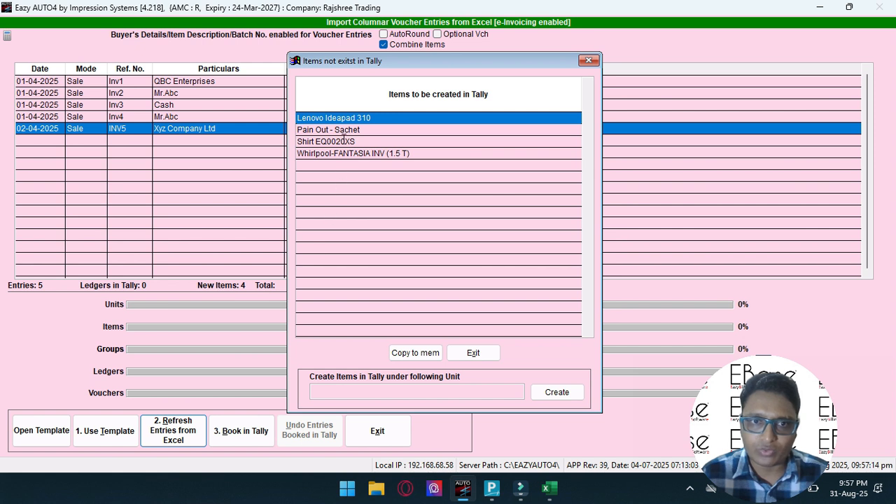
click(473, 353)
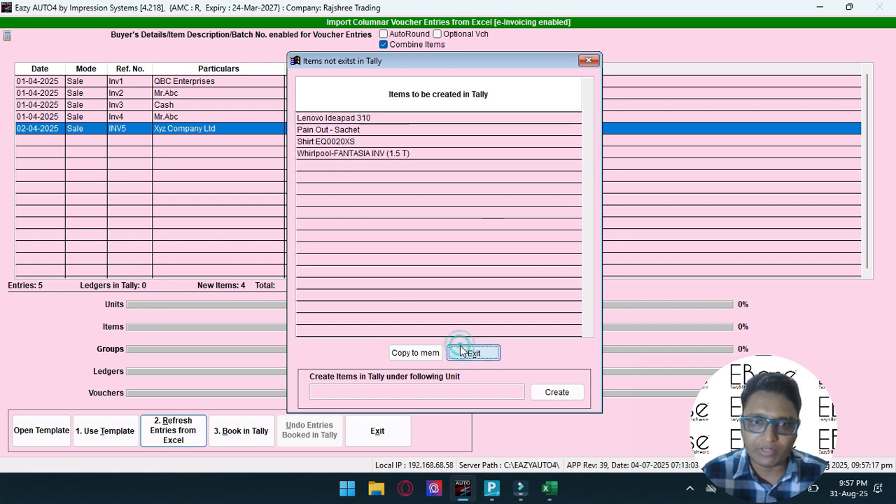
Book the imported entries in the Rajshree Trading company in Tally, including posting the new items and ledgers
click(242, 438)
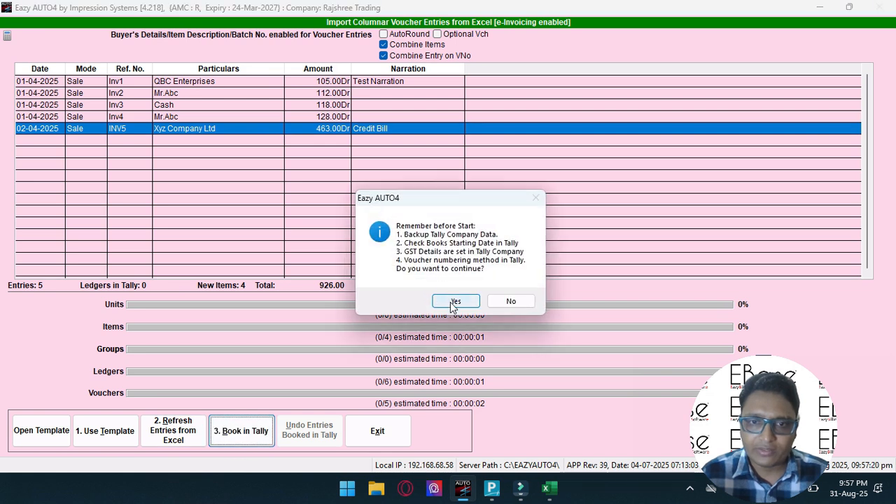
click(454, 303)
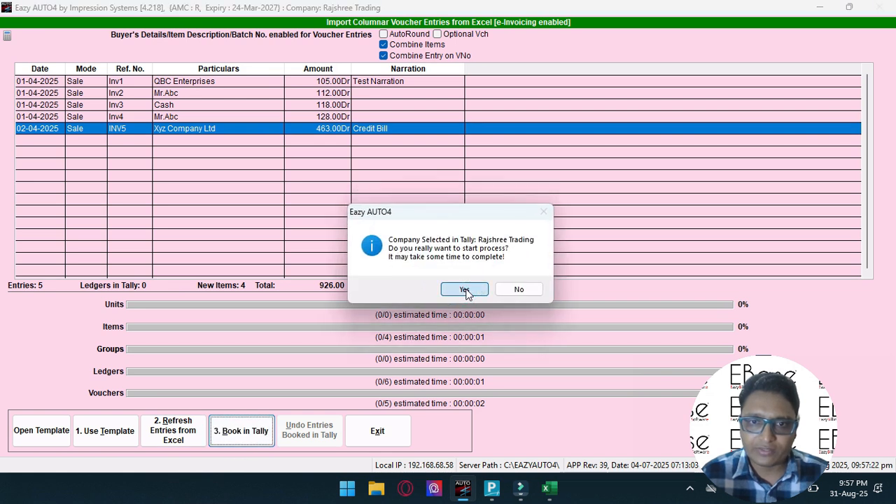
click(465, 290)
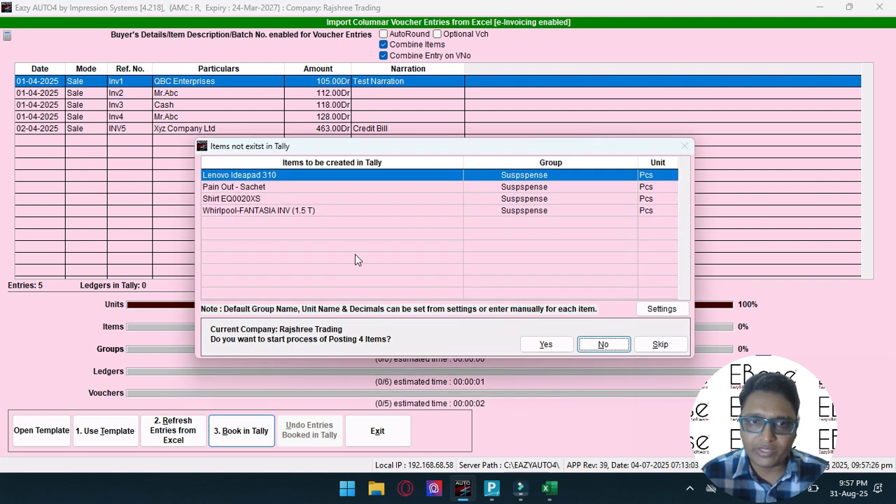
click(552, 345)
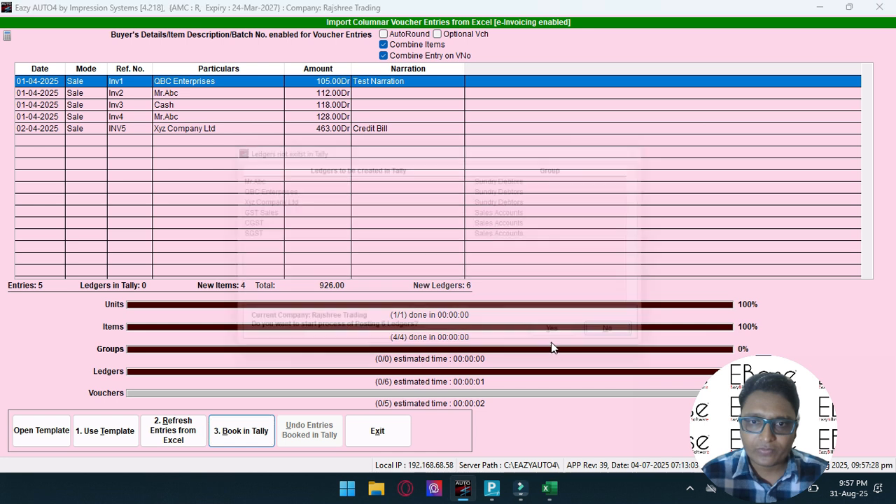
click(581, 344)
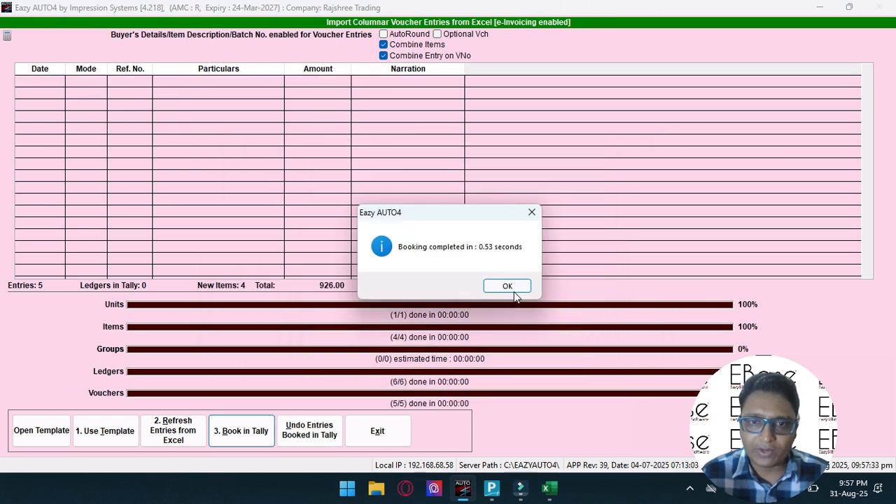
click(514, 288)
click(500, 286)
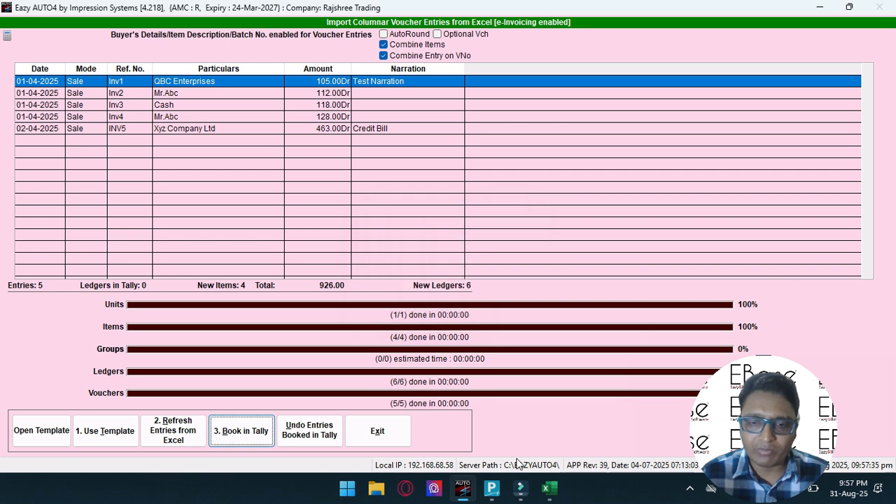
Switch to TallyPrime and show the Day Book for the period 1-4-2025 to 30-04-2025
click(492, 489)
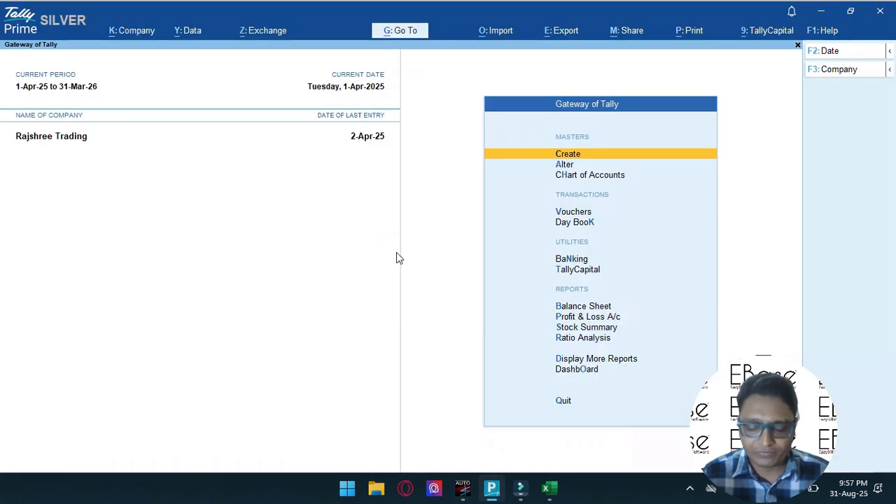
key(k)
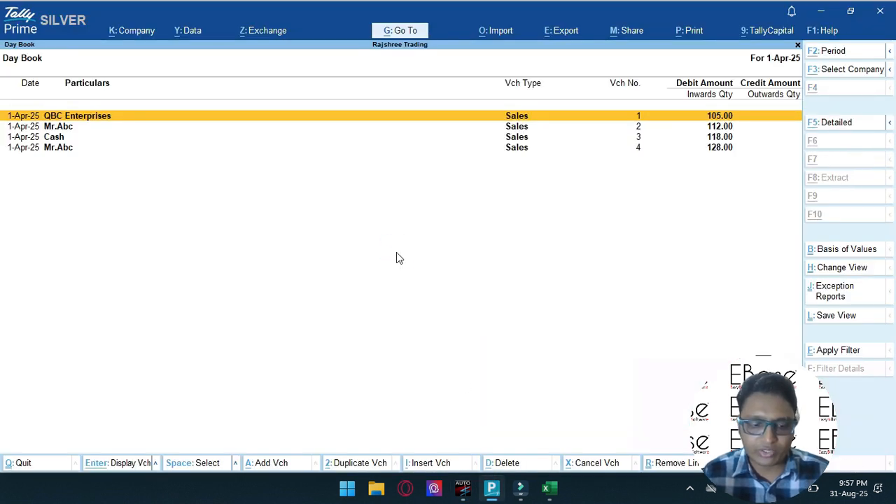
key(alt+F2)
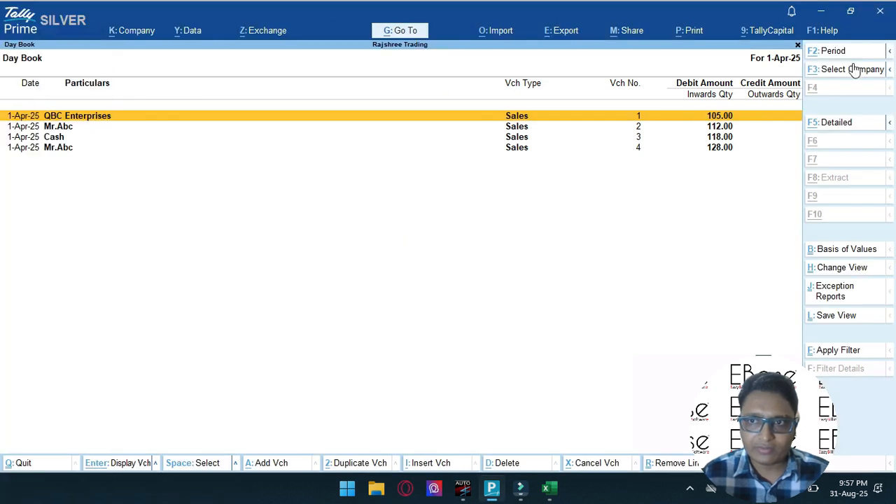
click(889, 51)
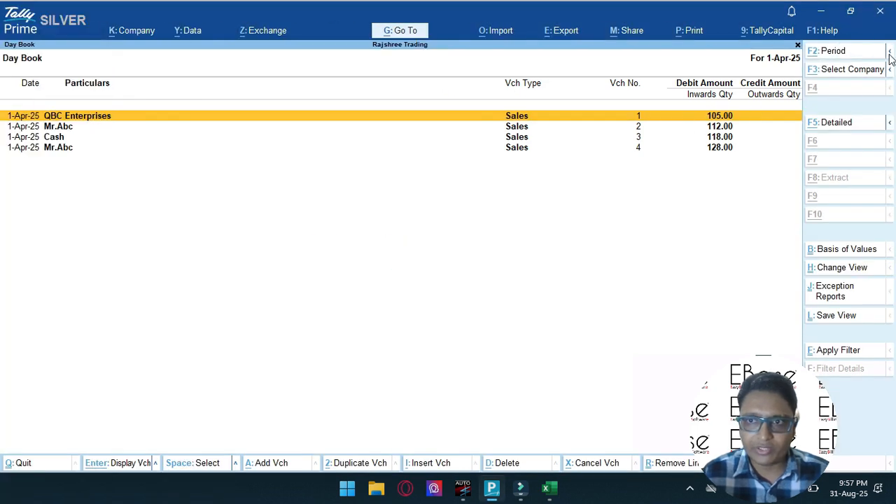
click(844, 51)
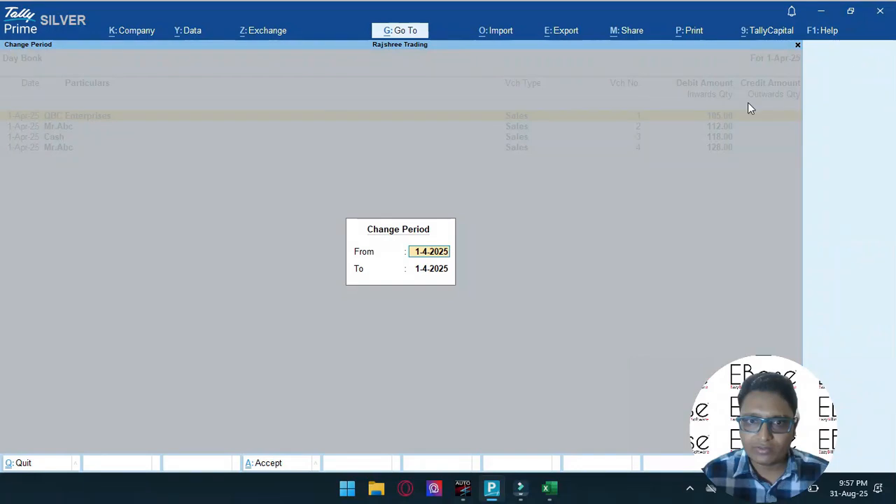
key(Return)
text(30.04.2025)
key(Return)
Look through the booked sales vouchers in the Day Book and examine the Xyz Company Ltd voucher dated 2-Apr-25
key(Down)
key(Down)
key(Down)
key(Down)
key(Up)
key(Up)
key(Up)
key(Up)
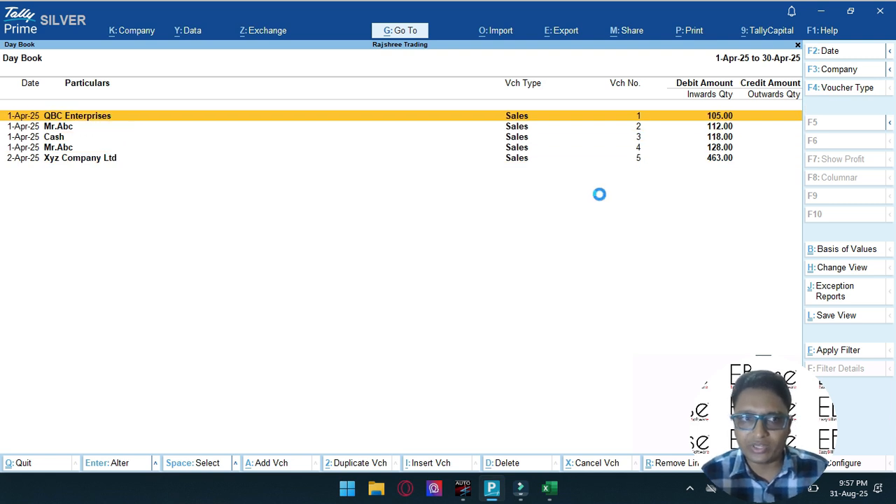
key(Page_Down)
key(Page_Down)
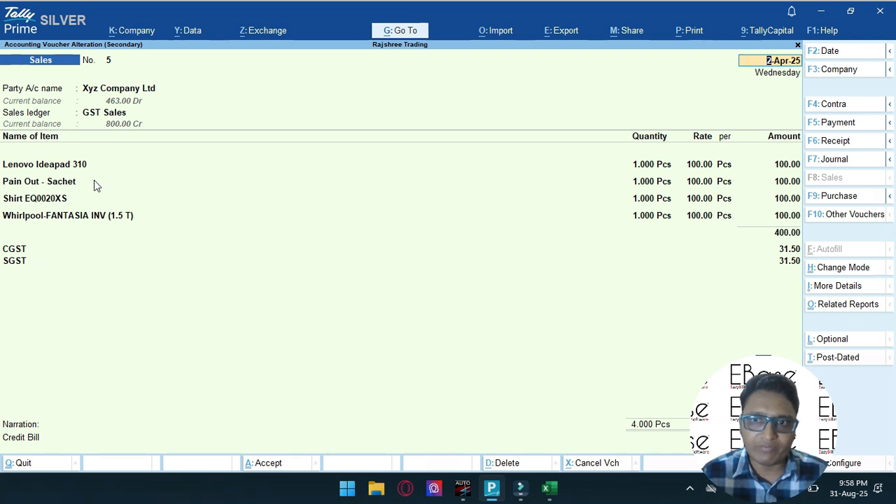
key(alt)
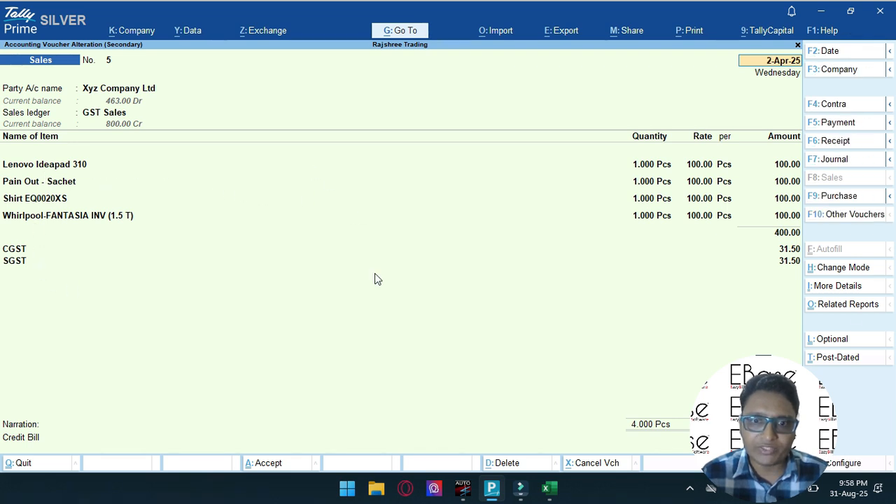
Switch to the Excel template and examine the ledger names and voucher numbers of the INV5 rows
click(550, 488)
click(502, 418)
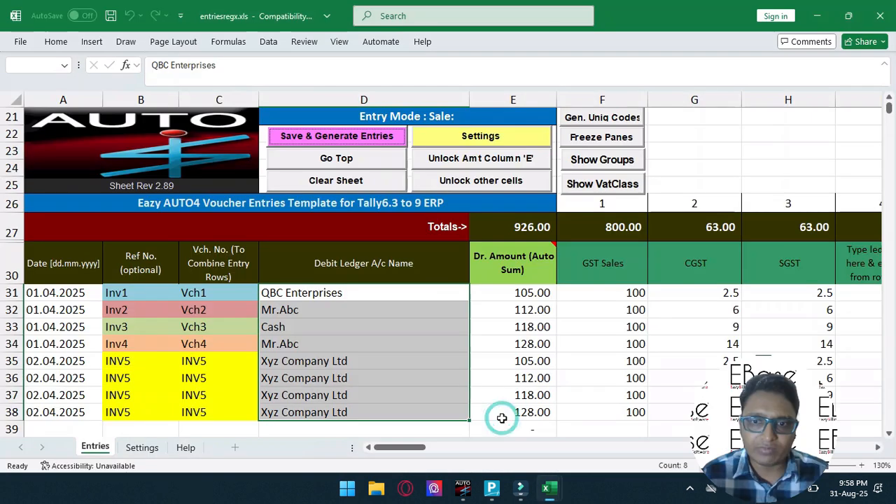
drag(310, 361, 303, 404)
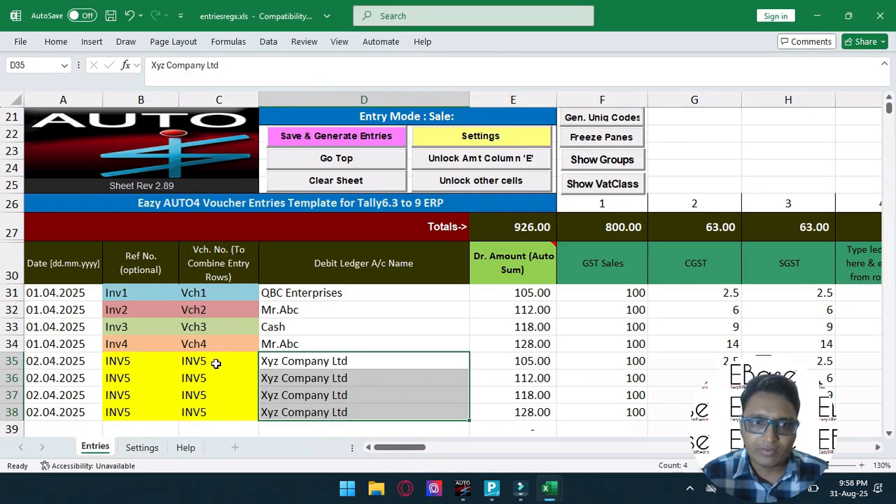
drag(215, 364, 211, 410)
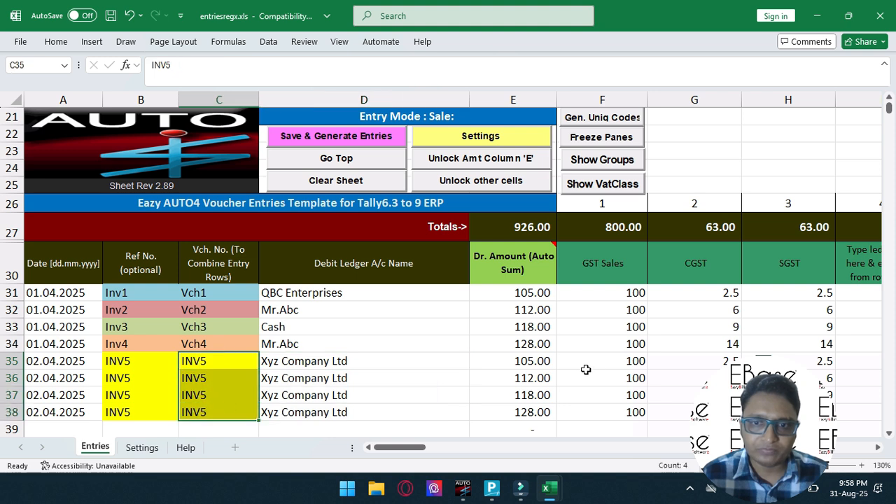
Examine the INV5 rows' item names under Inventory Details in Excel and compare them with the voucher in TallyPrime
click(608, 370)
key(Right)
key(Right)
key(Right)
key(Right)
key(Right)
key(Right)
key(Right)
key(Right)
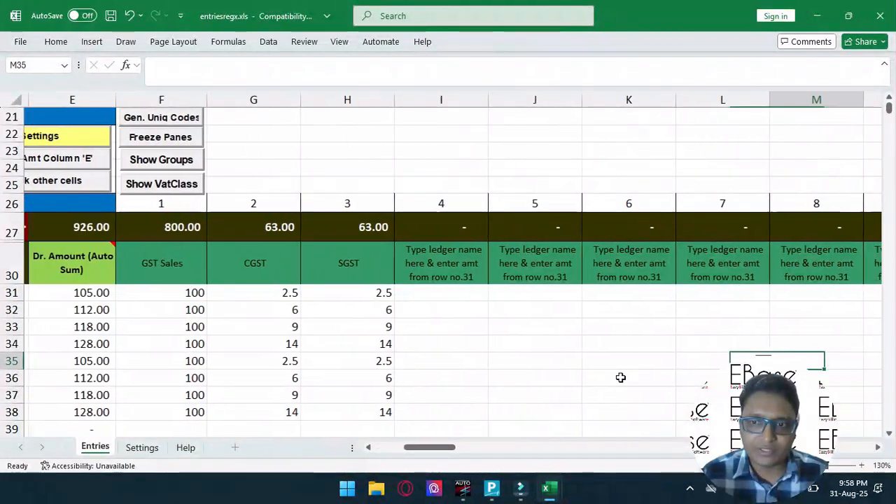
key(Right)
key(Right)
key(Right)
key(Right)
key(Right)
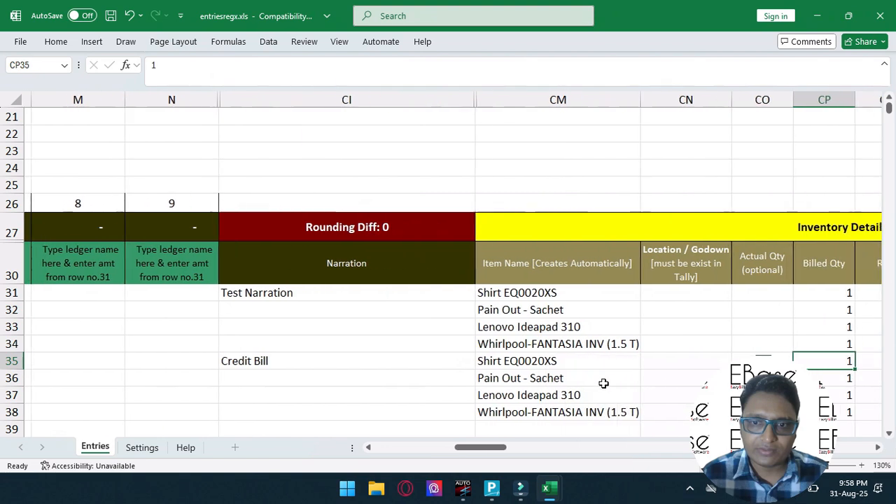
drag(512, 363, 516, 407)
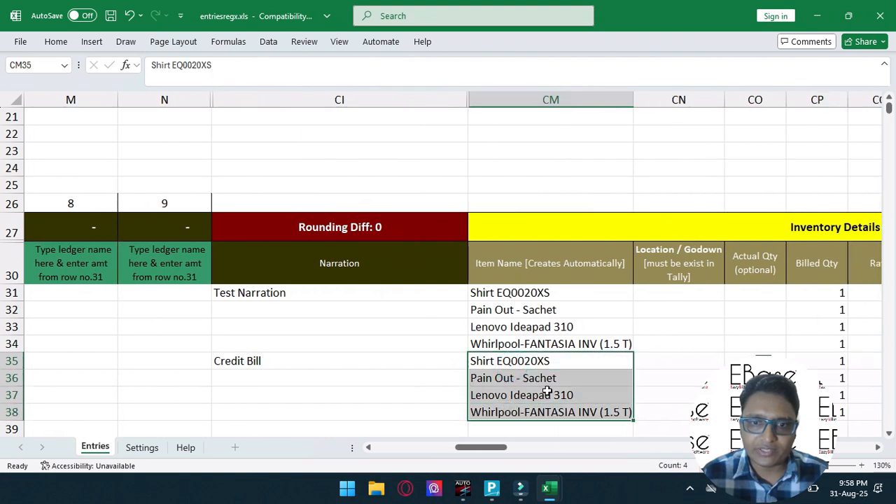
key(alt+Tab)
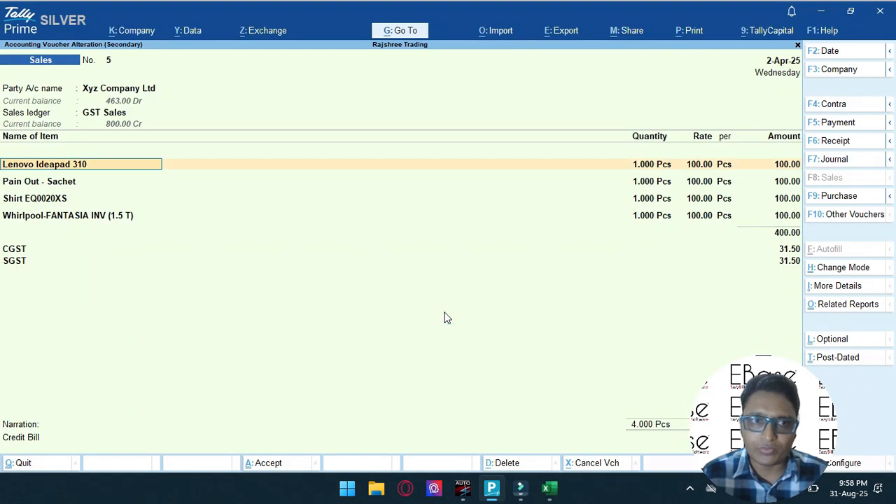